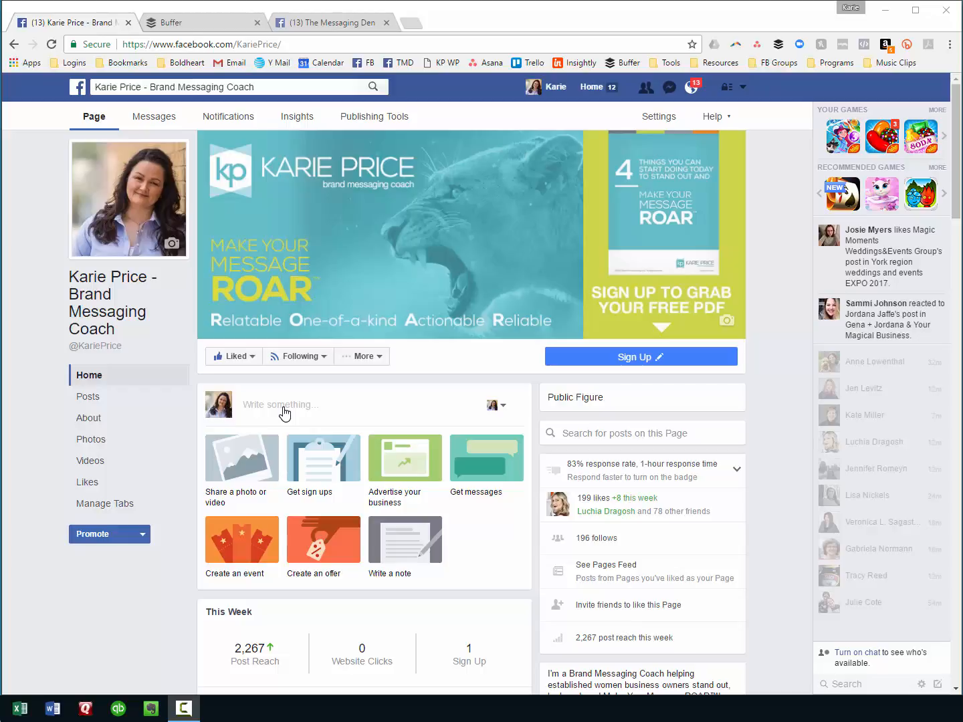
Start a page post with the "Why fit in when you were born to stand out!" image from the Quotes folder in Social Media Images
left_click(284, 409)
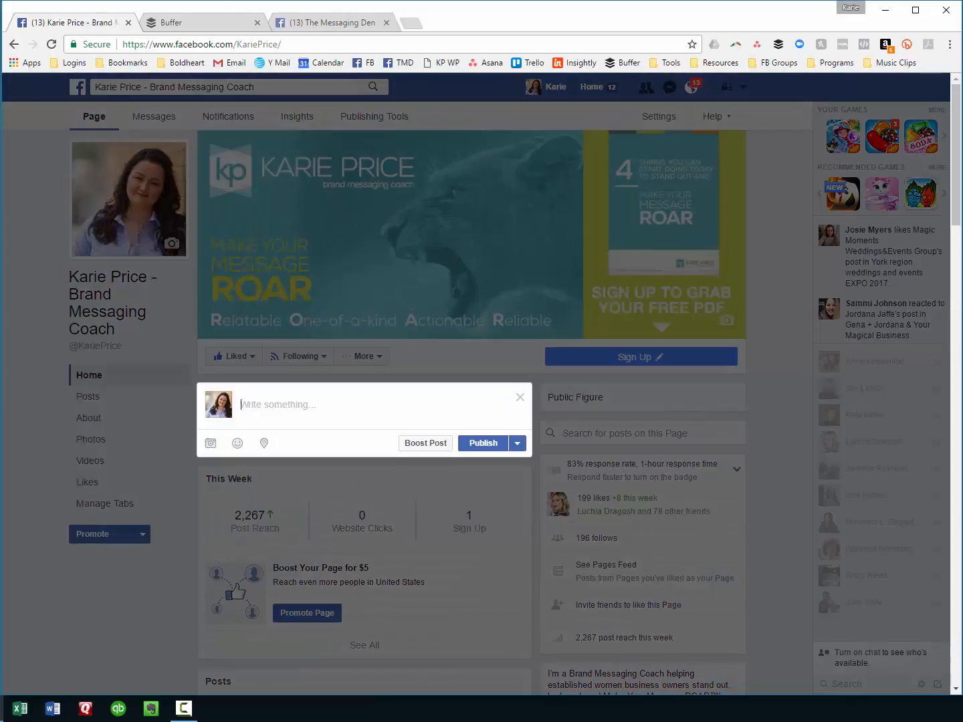
left_click(211, 443)
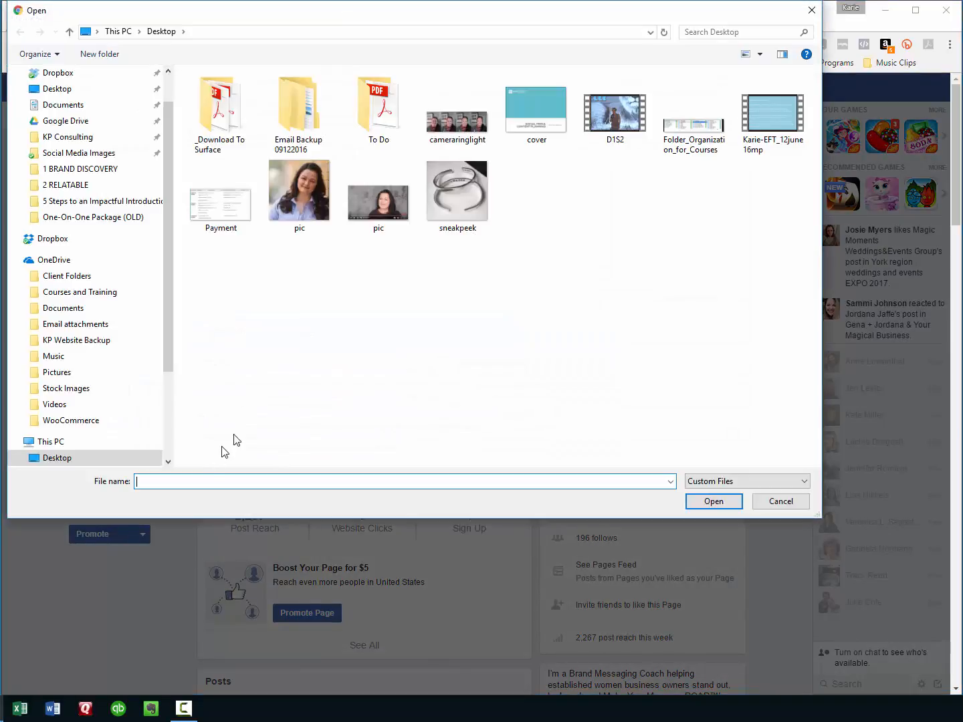
left_click(72, 154)
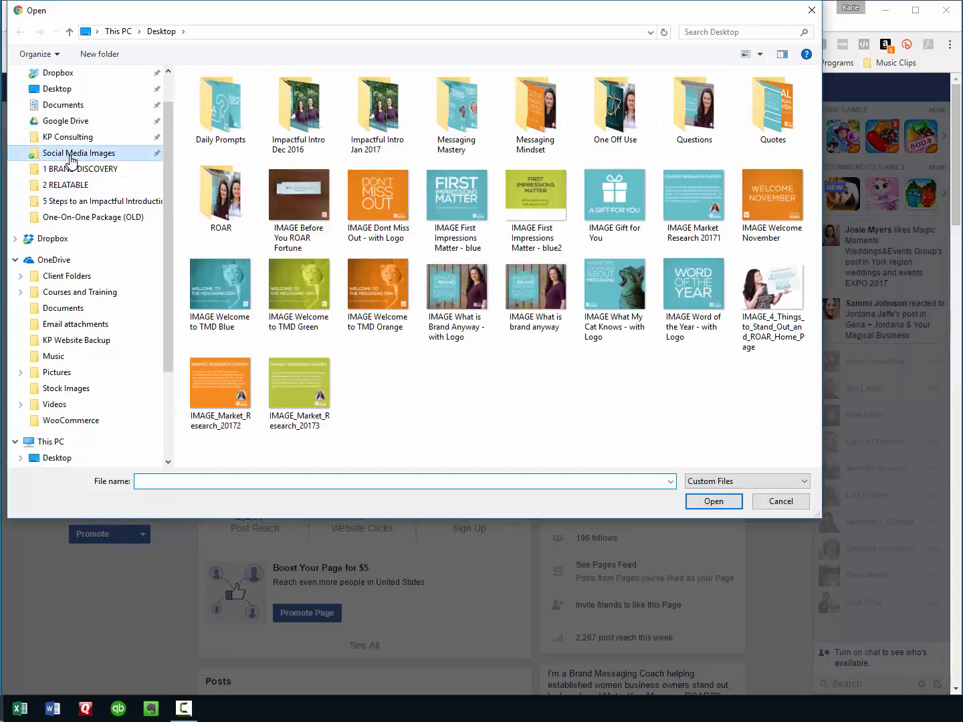
left_click(216, 126)
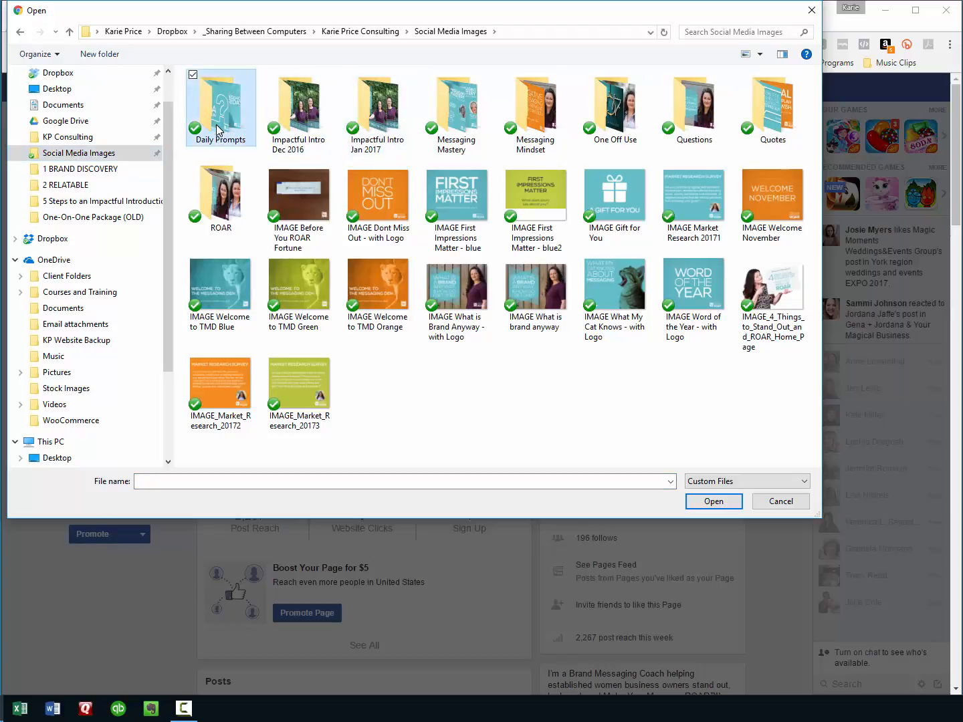
double_click(216, 125)
left_click(433, 31)
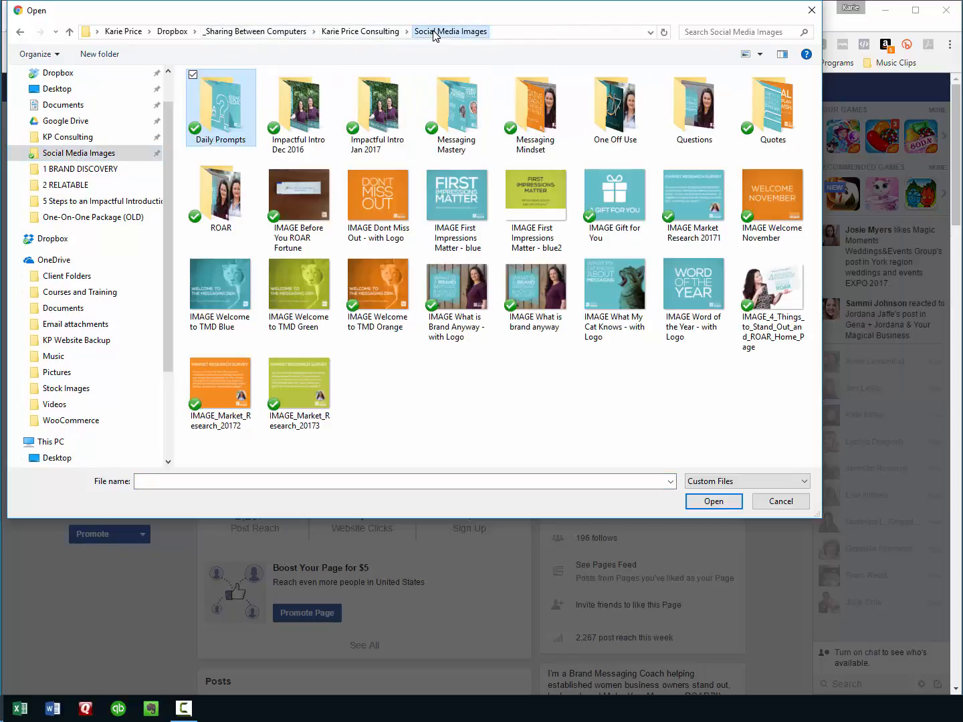
left_click(788, 117)
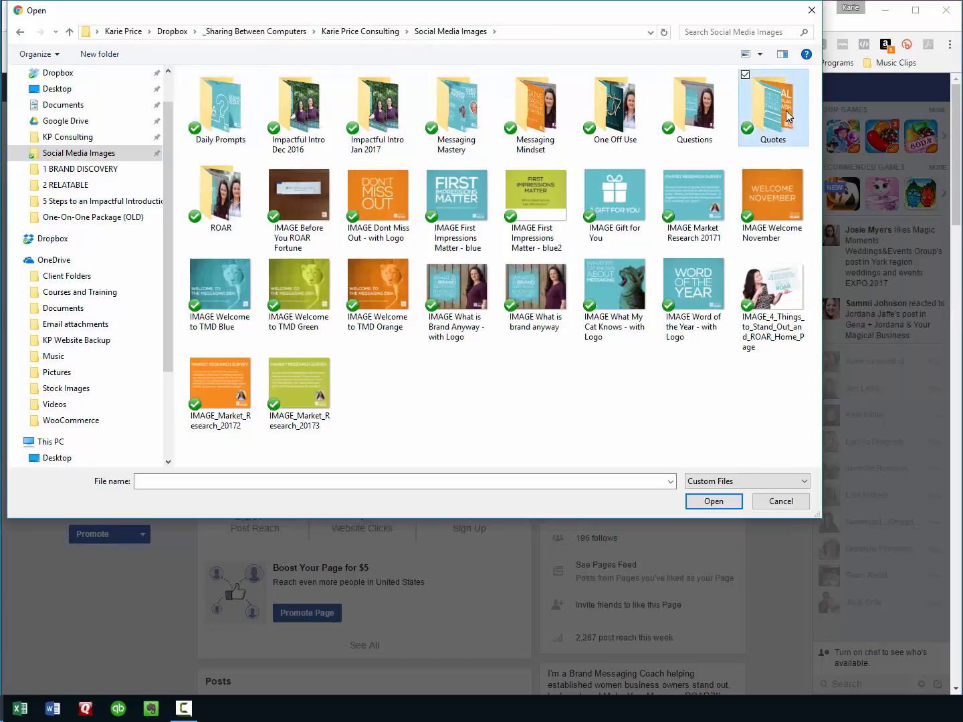
double_click(788, 117)
double_click(310, 106)
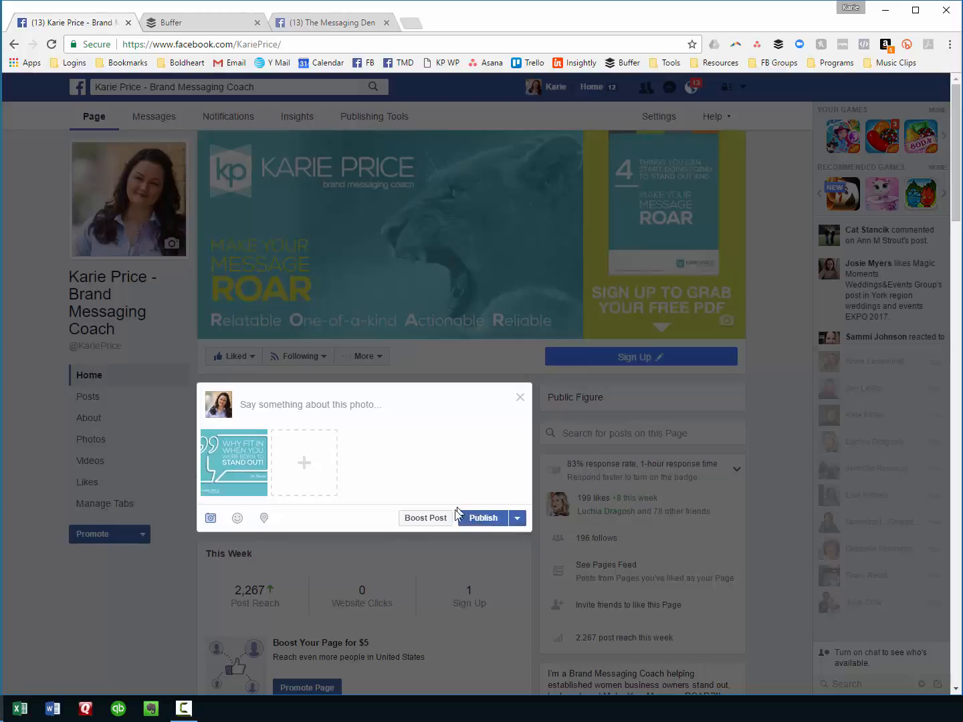
Schedule the photo post for publication on 1/31/2017 at 4:15 PM
left_click(517, 520)
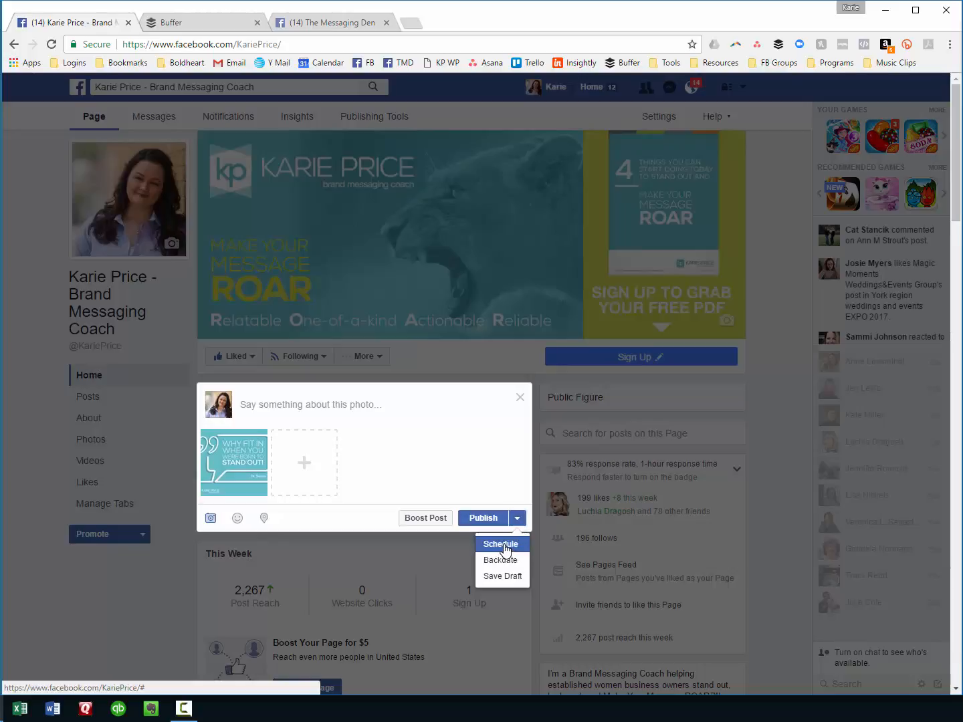
left_click(504, 547)
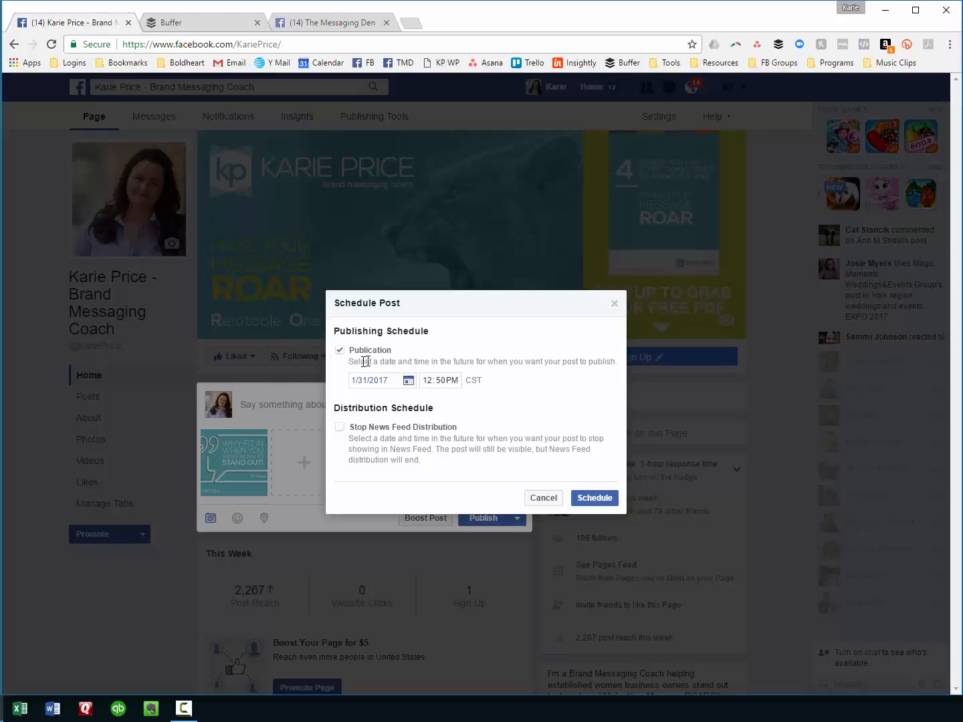
left_click(441, 381)
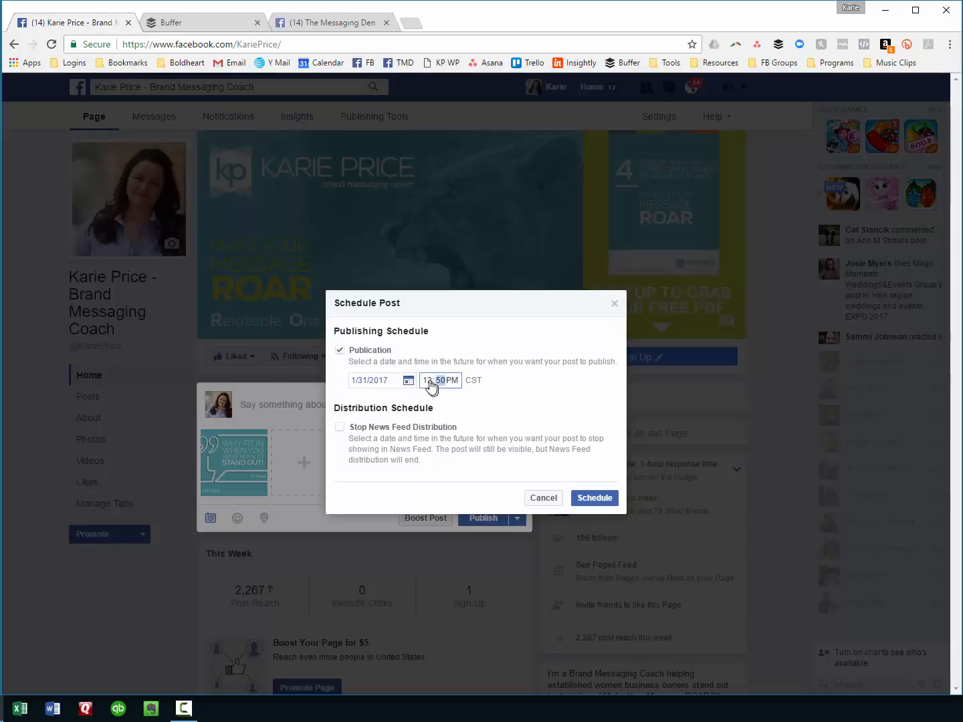
left_click(427, 381)
type("415")
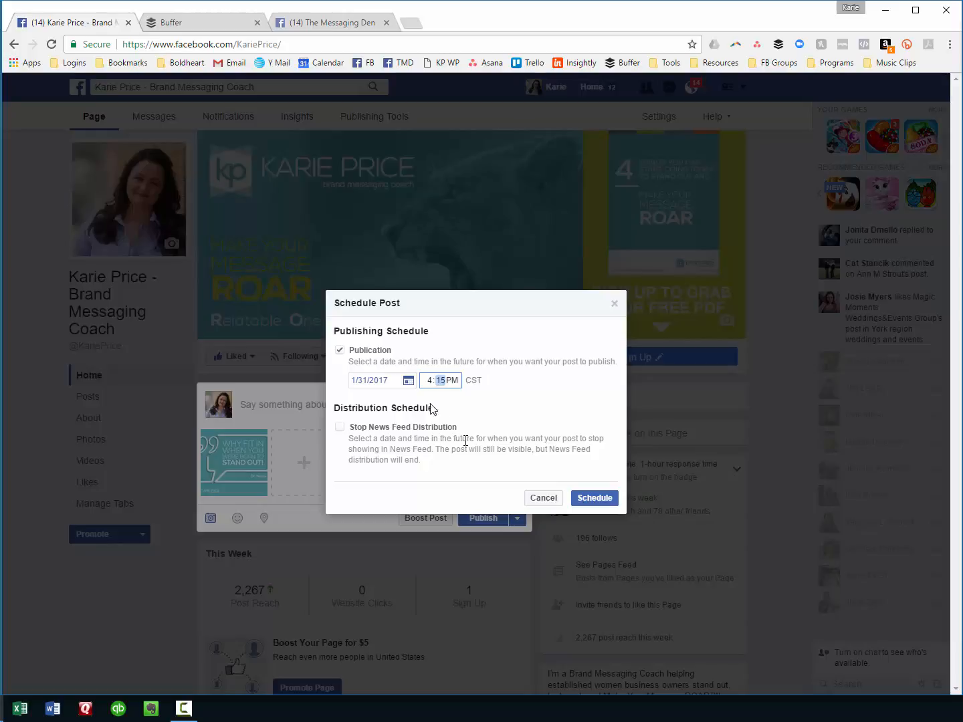
left_click(600, 497)
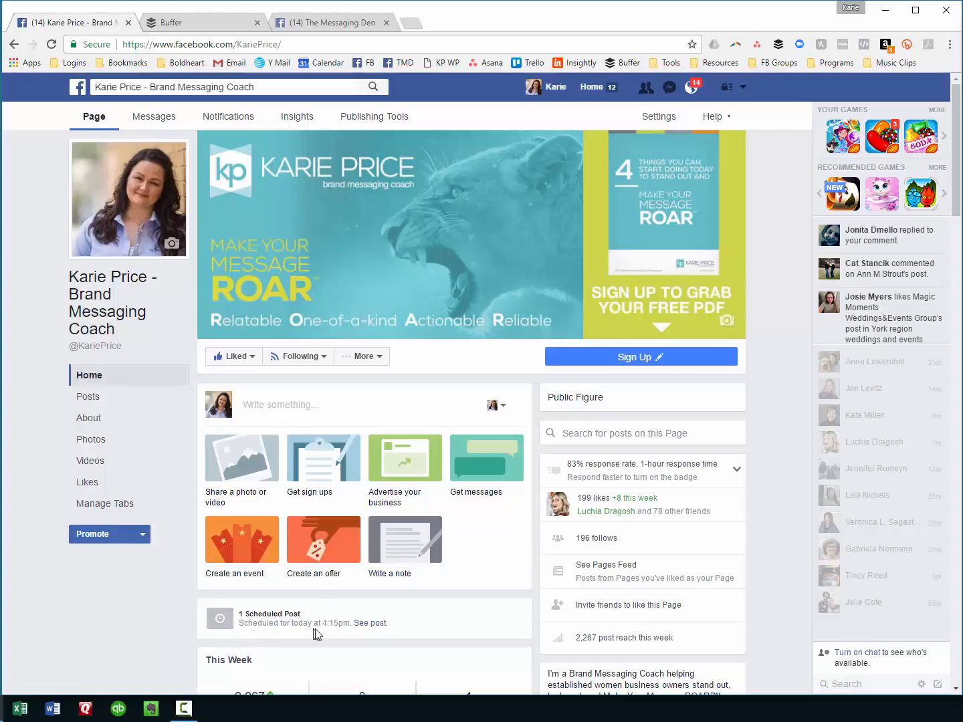
View the page's scheduled post in the scheduled posts list, and open the post composer in The Messaging Den group
left_click(372, 625)
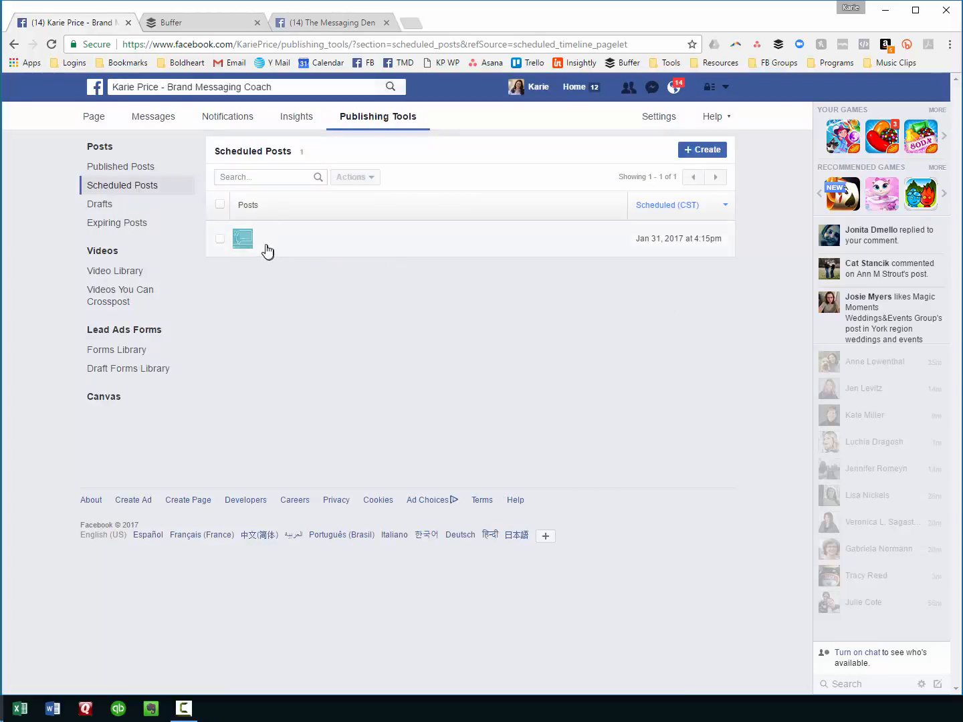
left_click(13, 44)
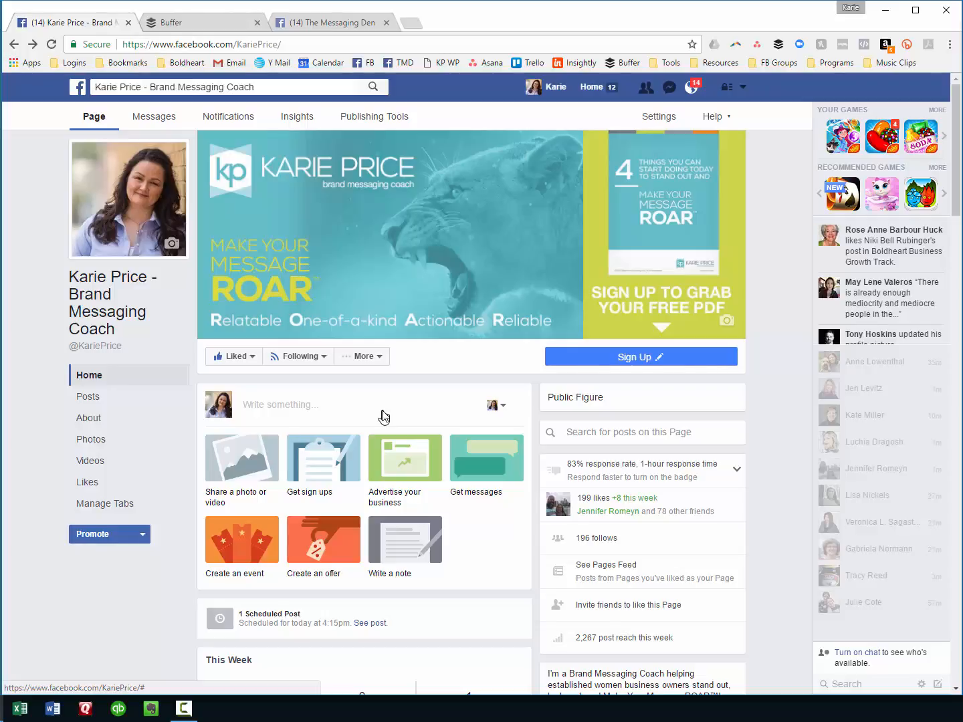
left_click(329, 22)
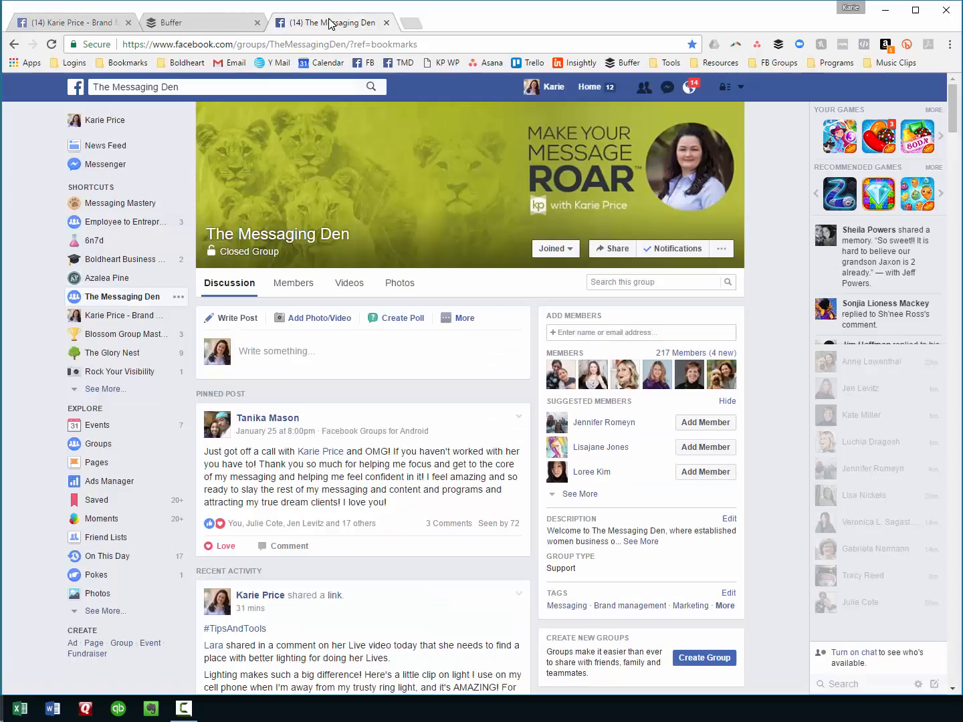
left_click(310, 361)
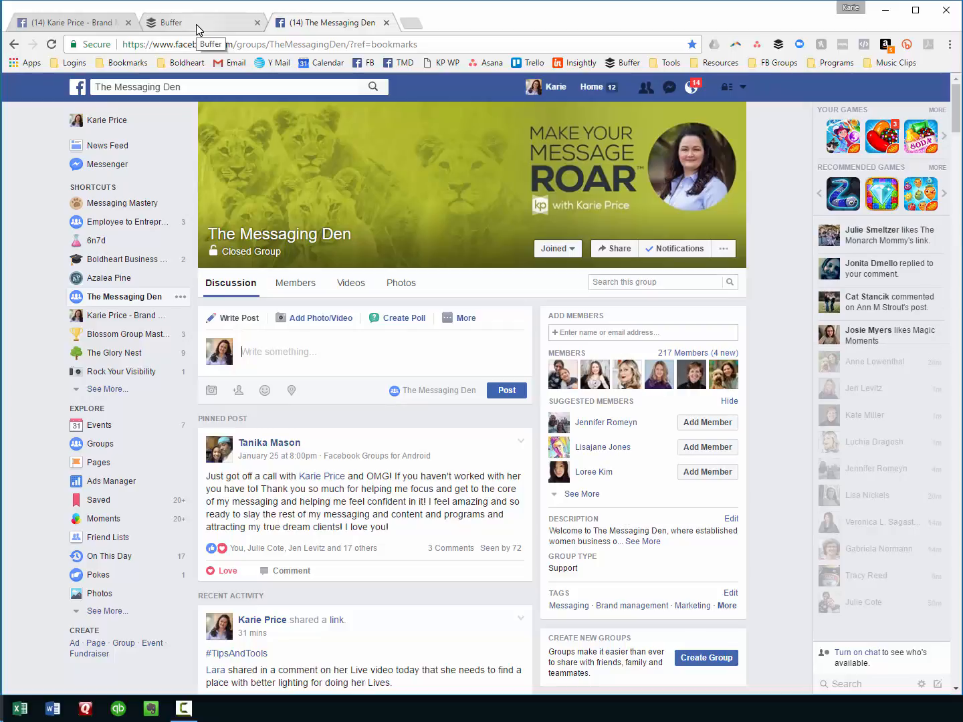
Switch to Buffer and view the Twitter account's queue and the options for connecting more social networks
left_click(192, 22)
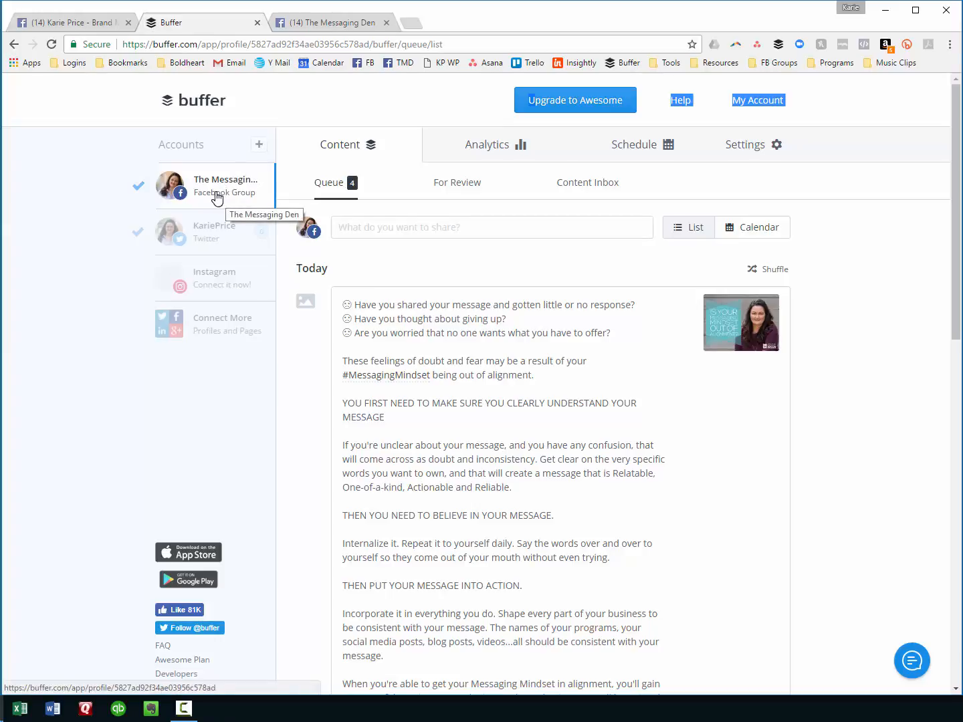
left_click(205, 233)
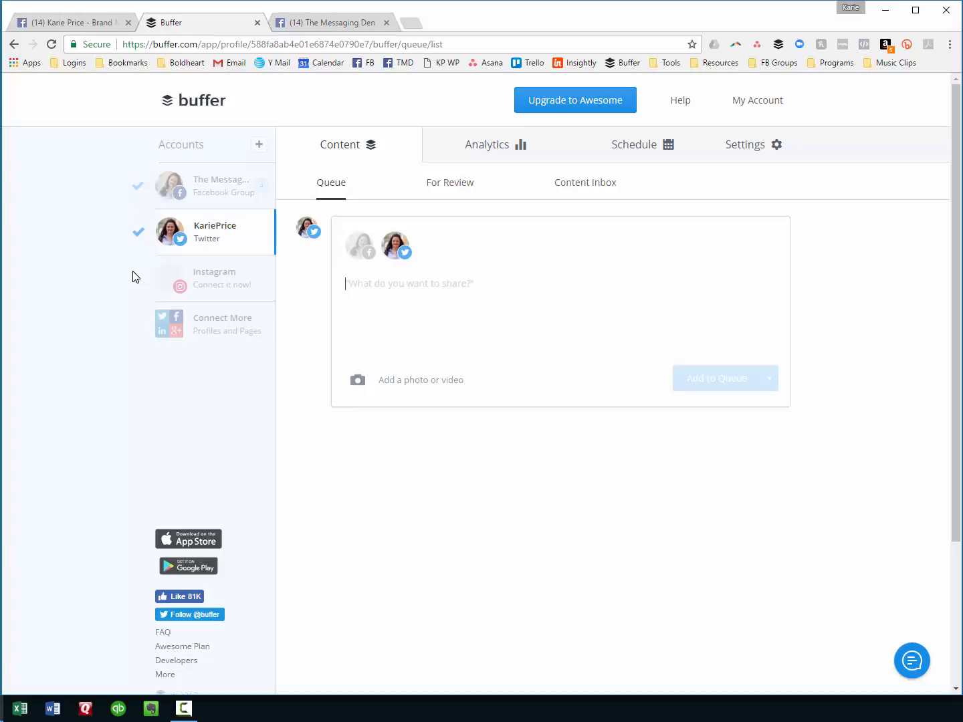
left_click(207, 332)
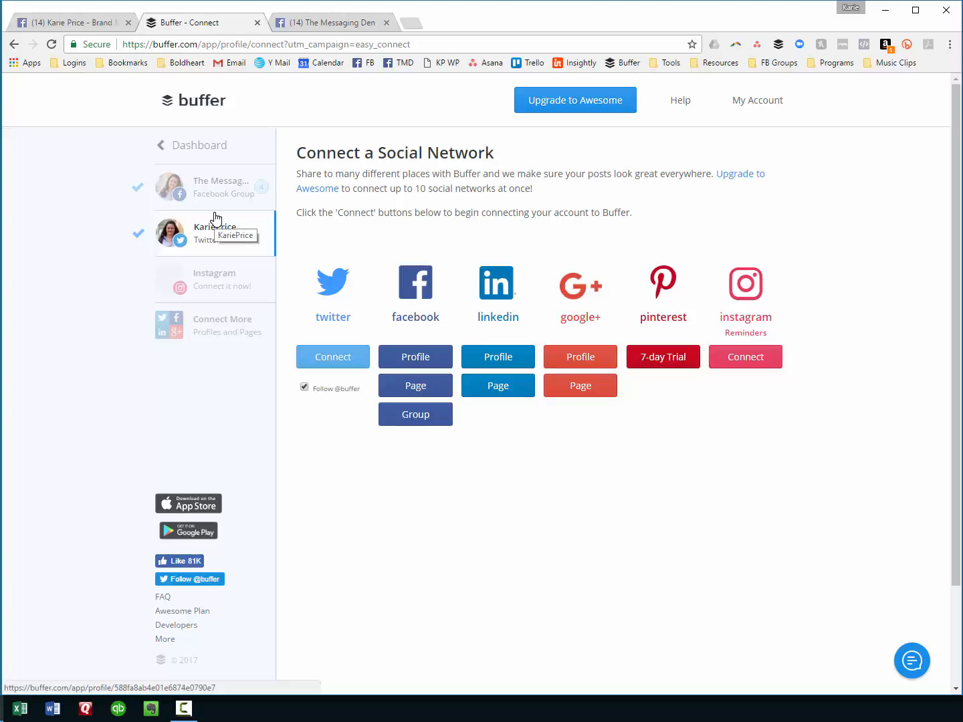
Review the queued posts and their scheduled times for The Messaging Den Facebook group
left_click(220, 193)
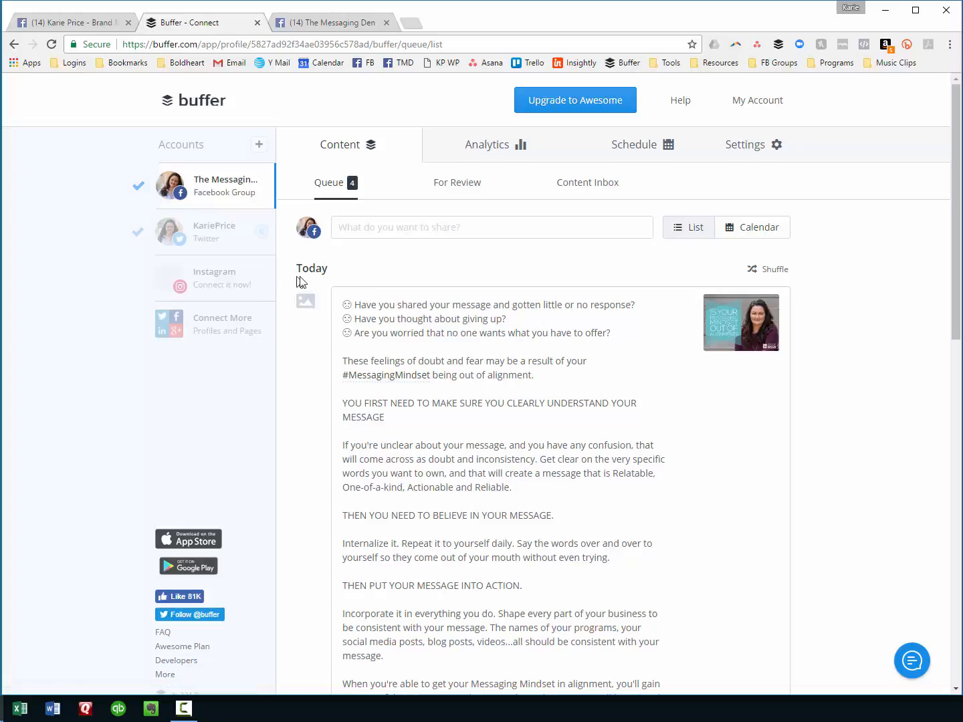
scroll(707, 381, "down", 1)
scroll(707, 382, "down", 9)
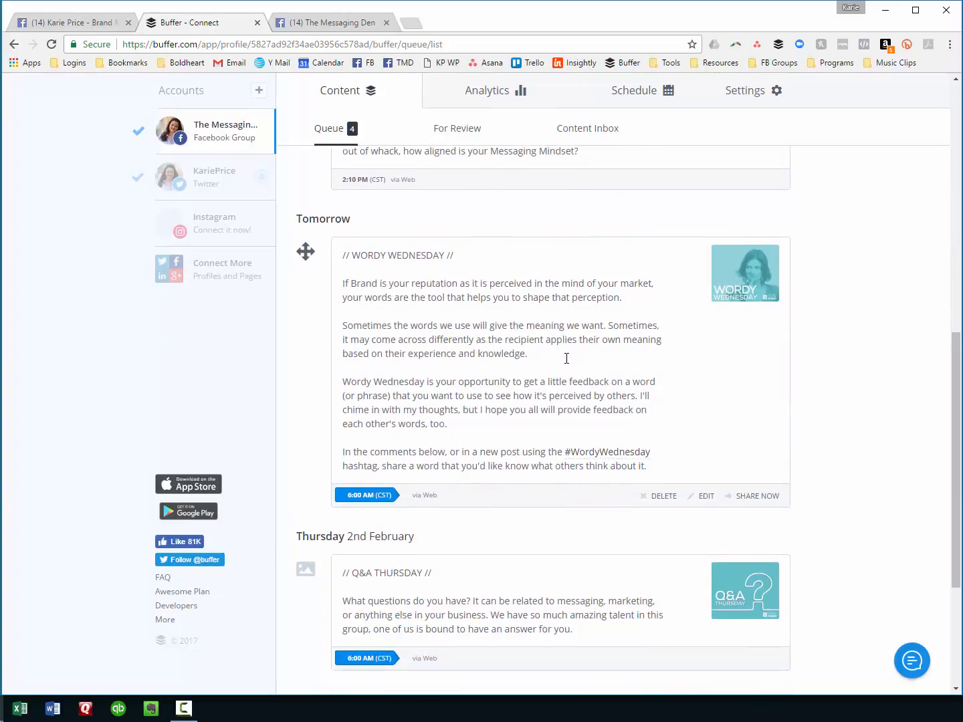
scroll(570, 372, "down", 3)
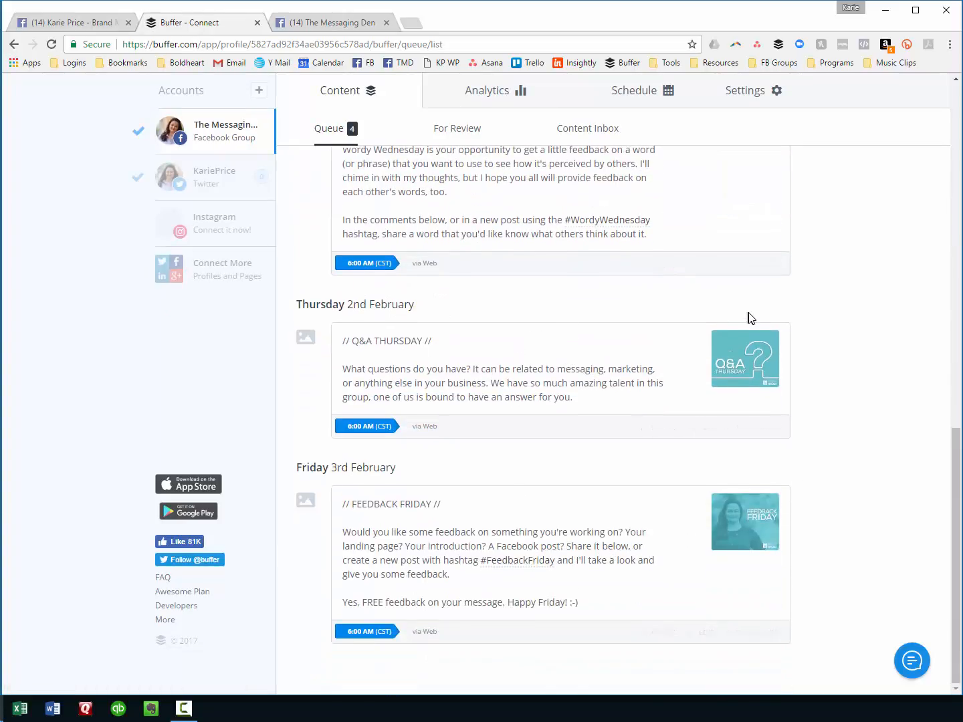
scroll(840, 435, "up", 5)
scroll(842, 435, "up", 4)
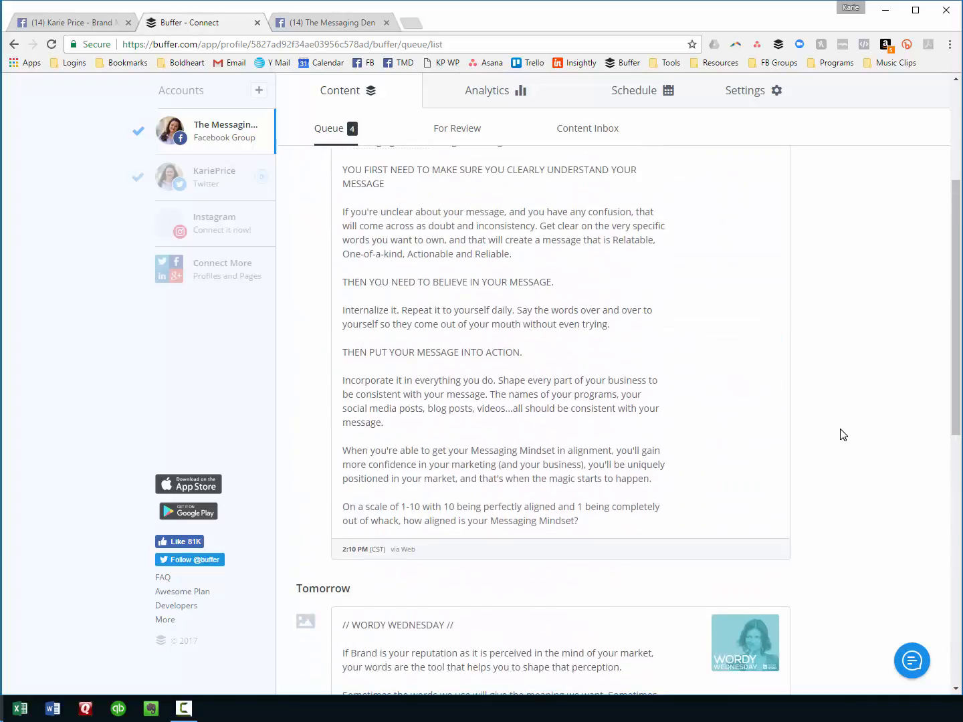
scroll(809, 448, "up", 4)
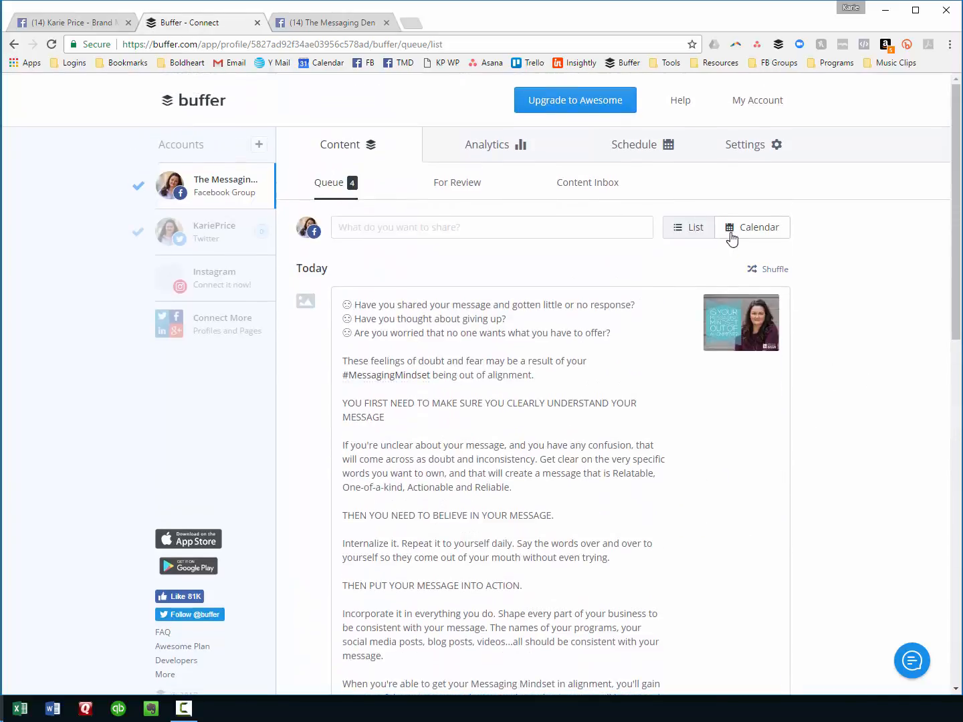
Look at the group's For Review and Content Inbox sections and return to its post queue
left_click(444, 190)
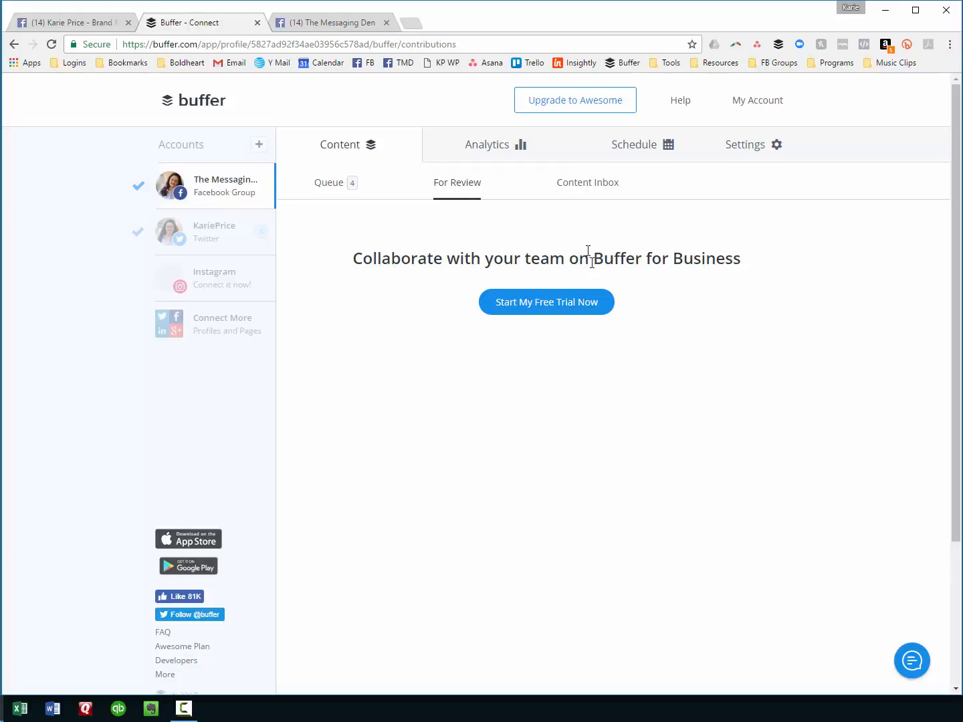
left_click(317, 191)
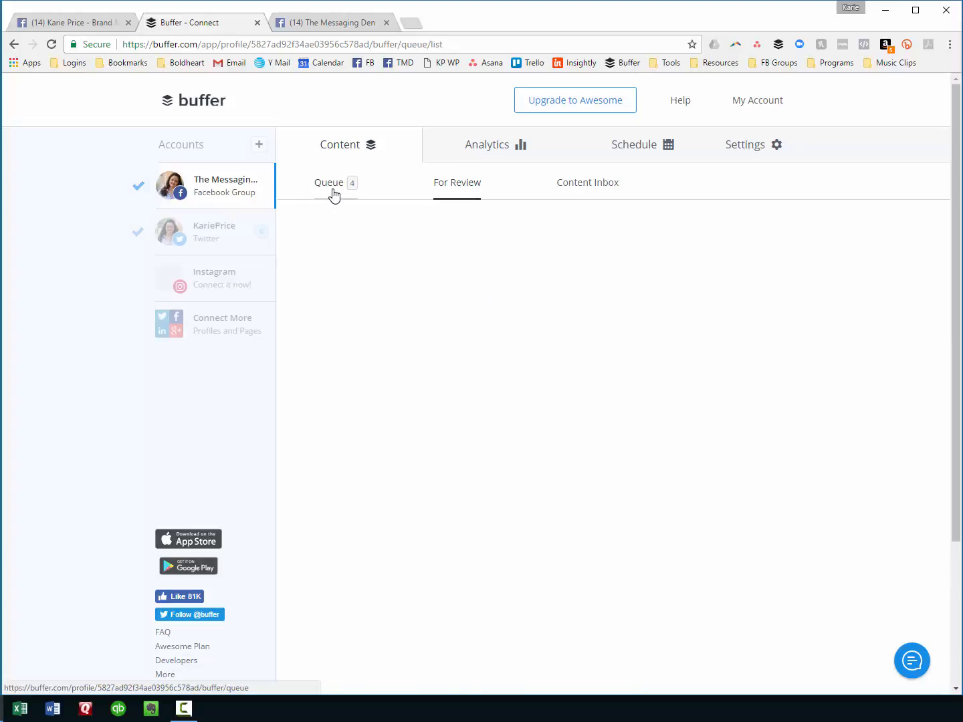
left_click(593, 188)
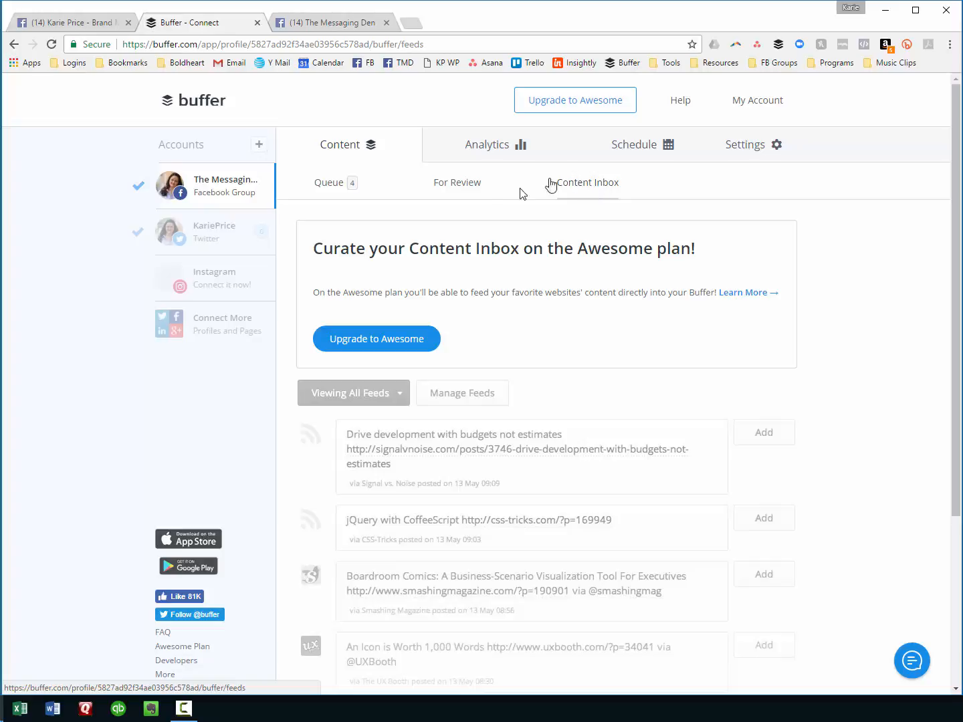
left_click(319, 190)
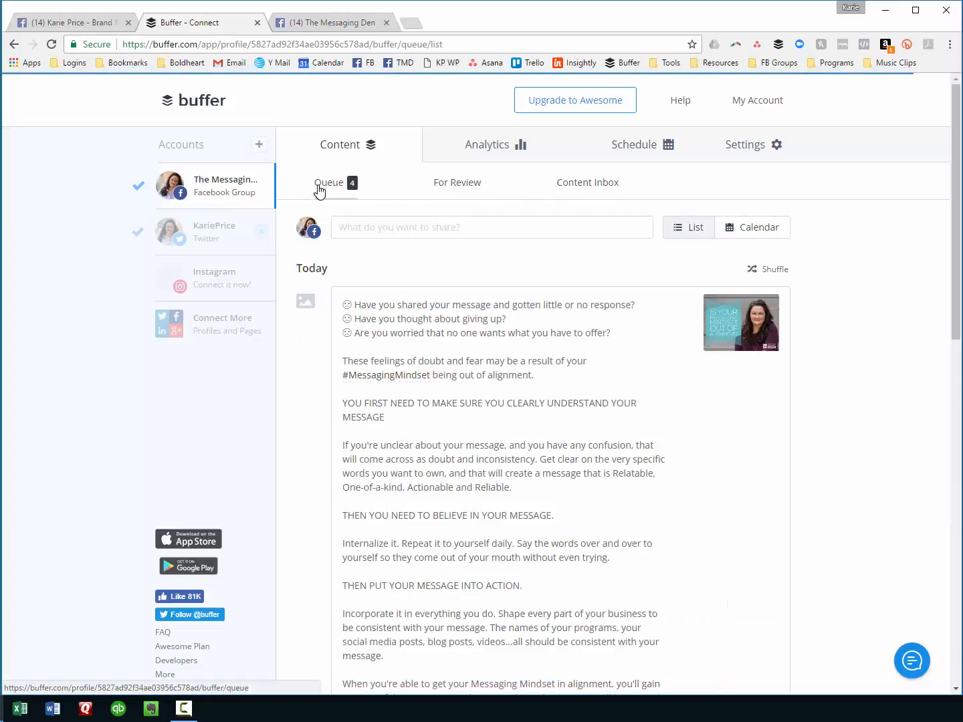
Examine the engagement analytics of the group's recent posts and try to filter them by Most Popular
left_click(473, 149)
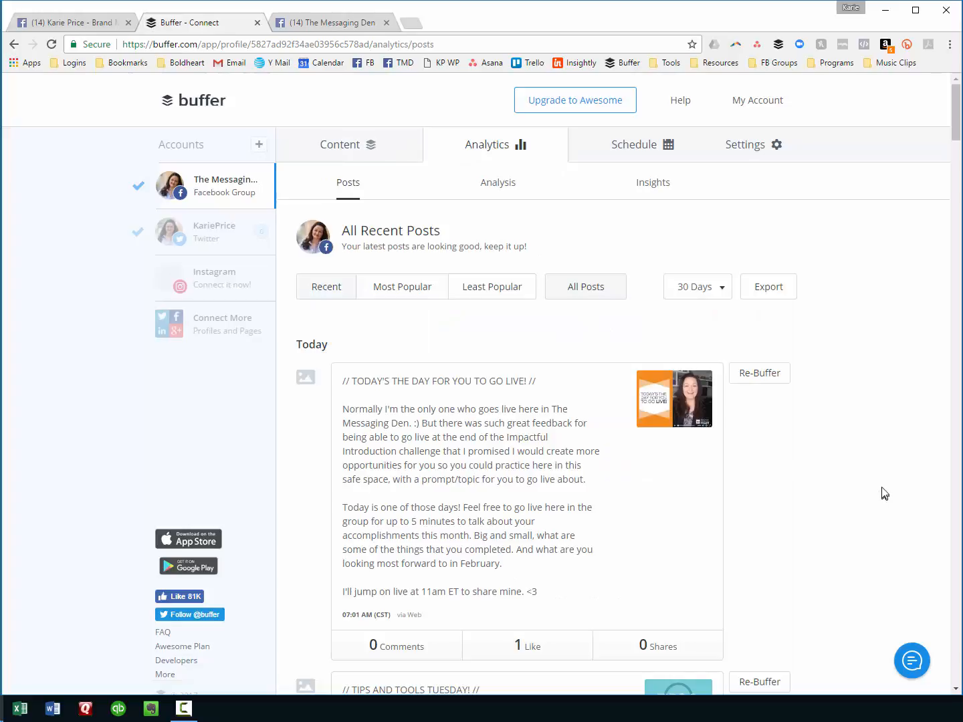
scroll(883, 493, "down", 3)
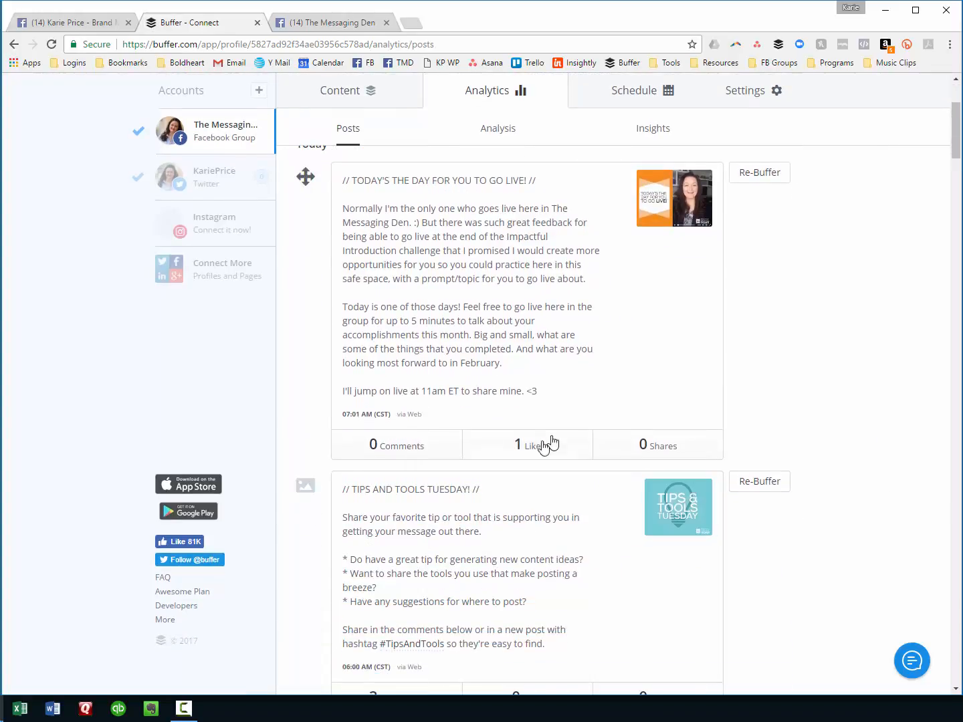
scroll(848, 420, "down", 7)
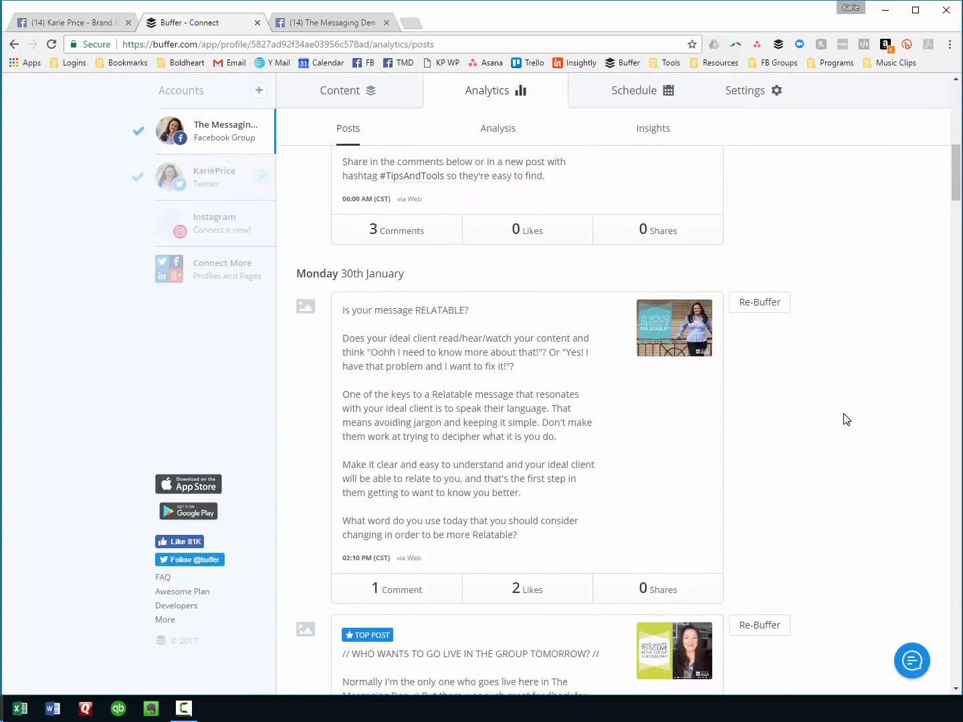
scroll(846, 419, "down", 5)
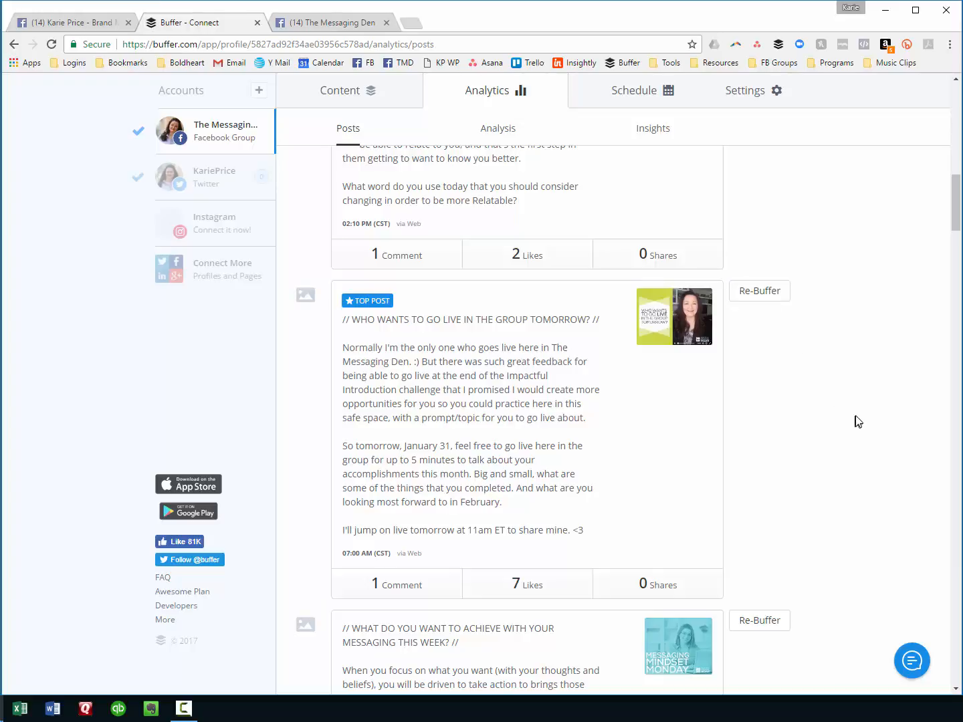
scroll(858, 421, "up", 15)
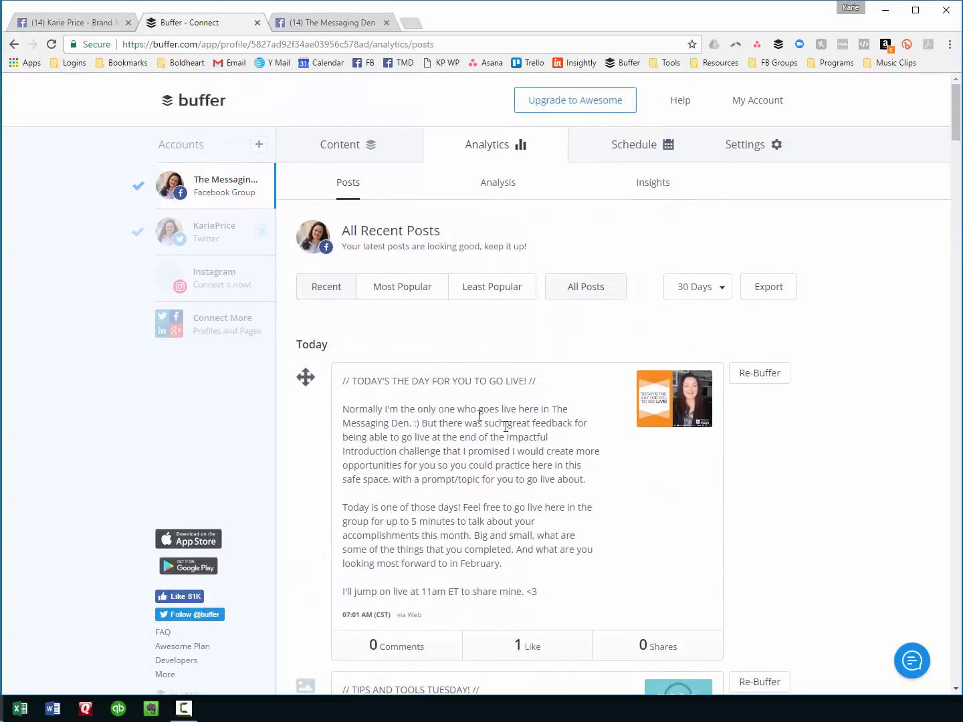
left_click(414, 295)
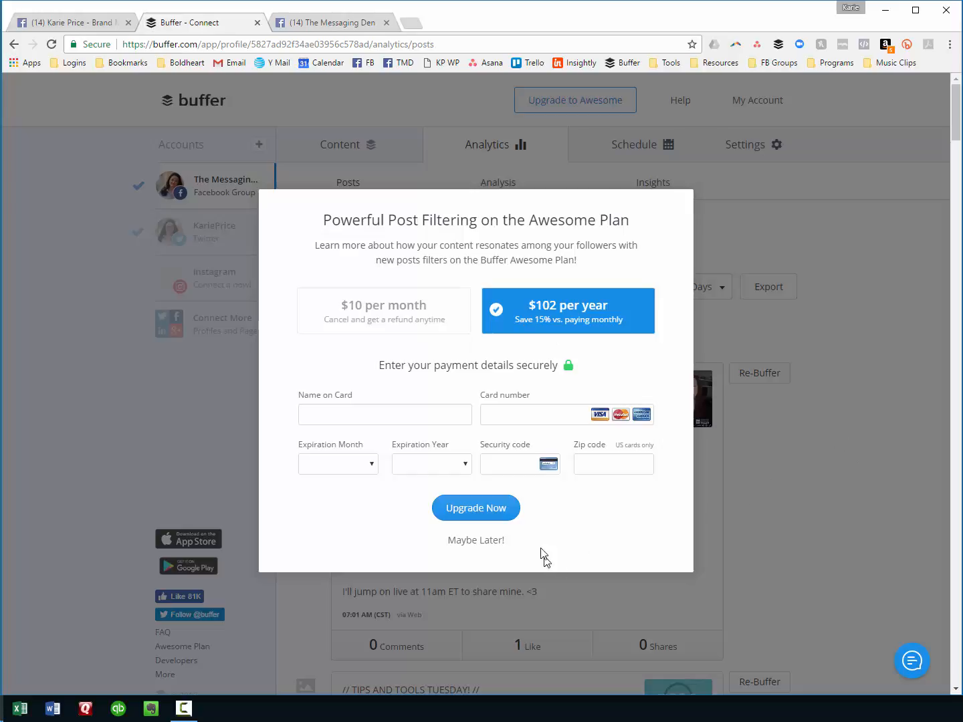
left_click(488, 542)
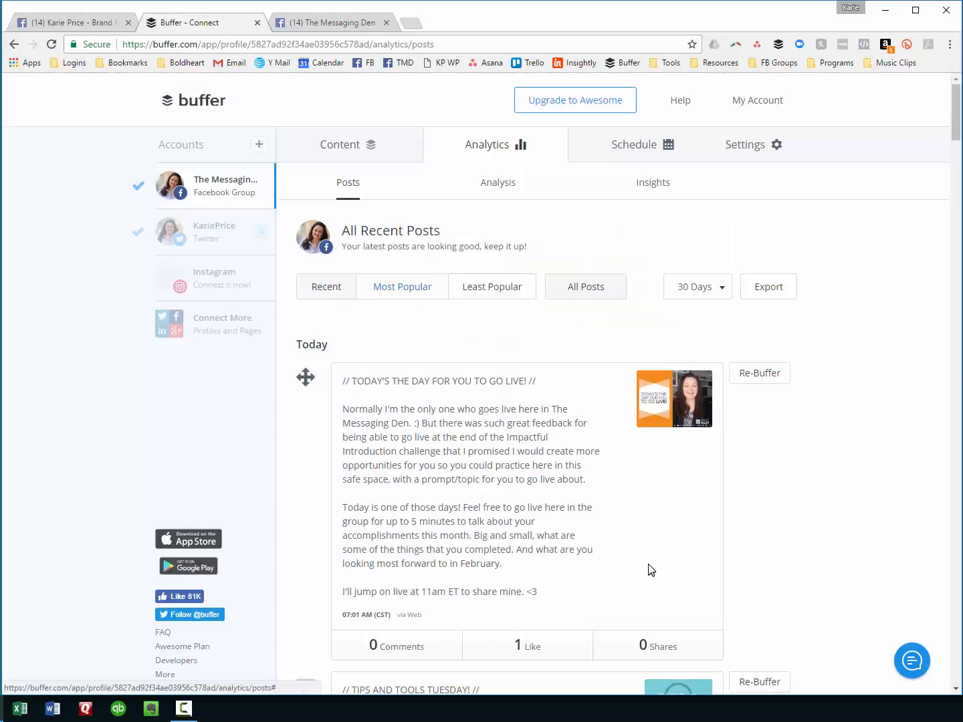
Review the engagement of the group's recent posts and look at the Analysis and Insights sections
scroll(550, 498, "down", 7)
scroll(548, 491, "down", 10)
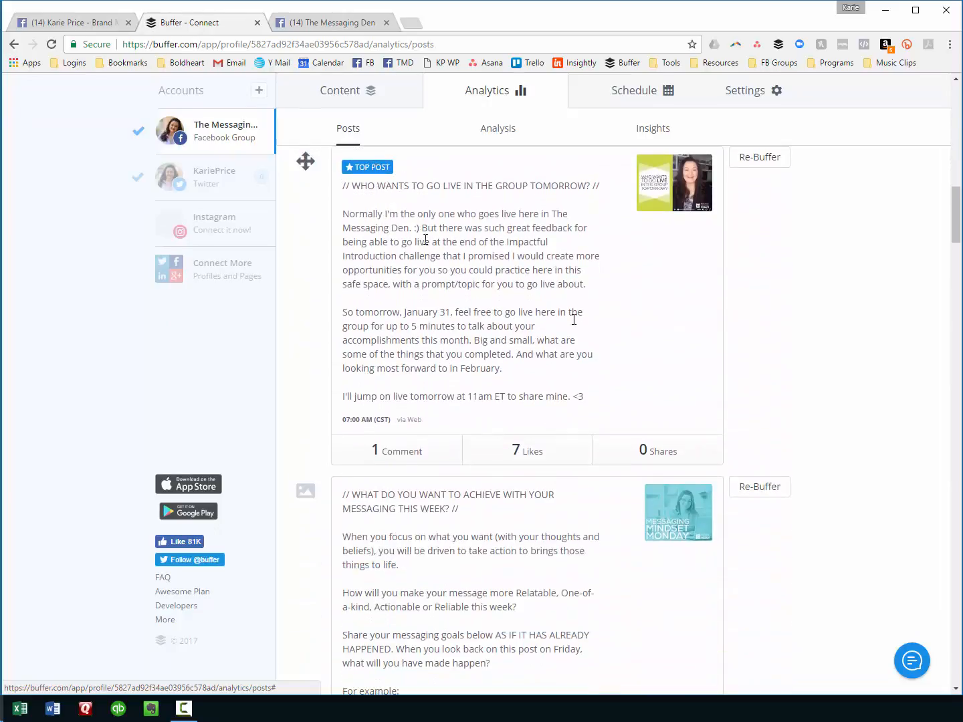
scroll(613, 342, "up", 15)
scroll(610, 340, "up", 3)
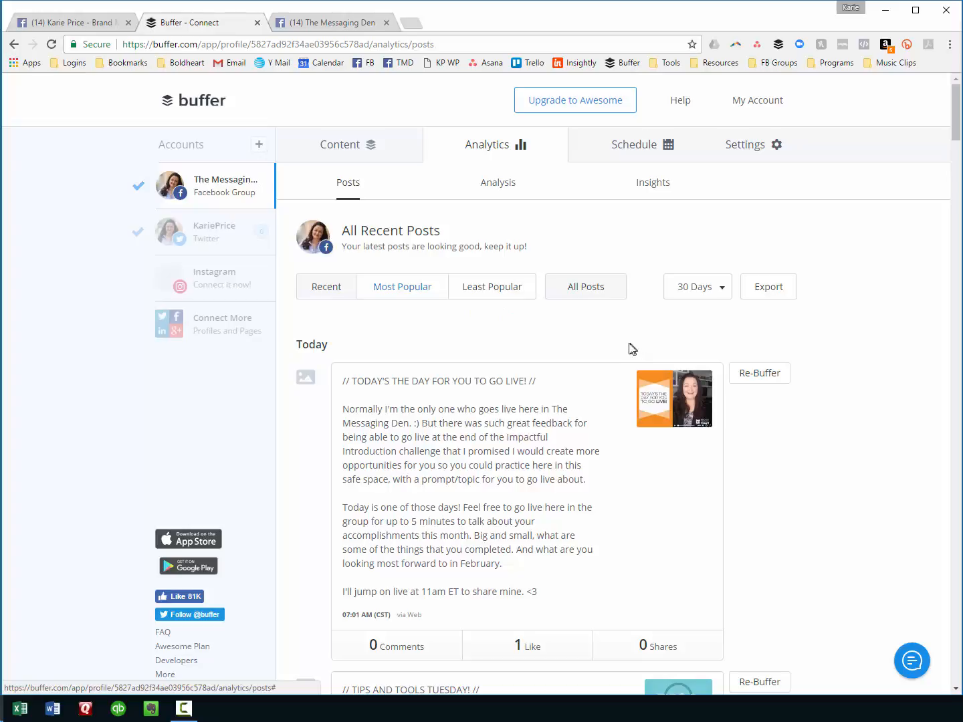
left_click(506, 190)
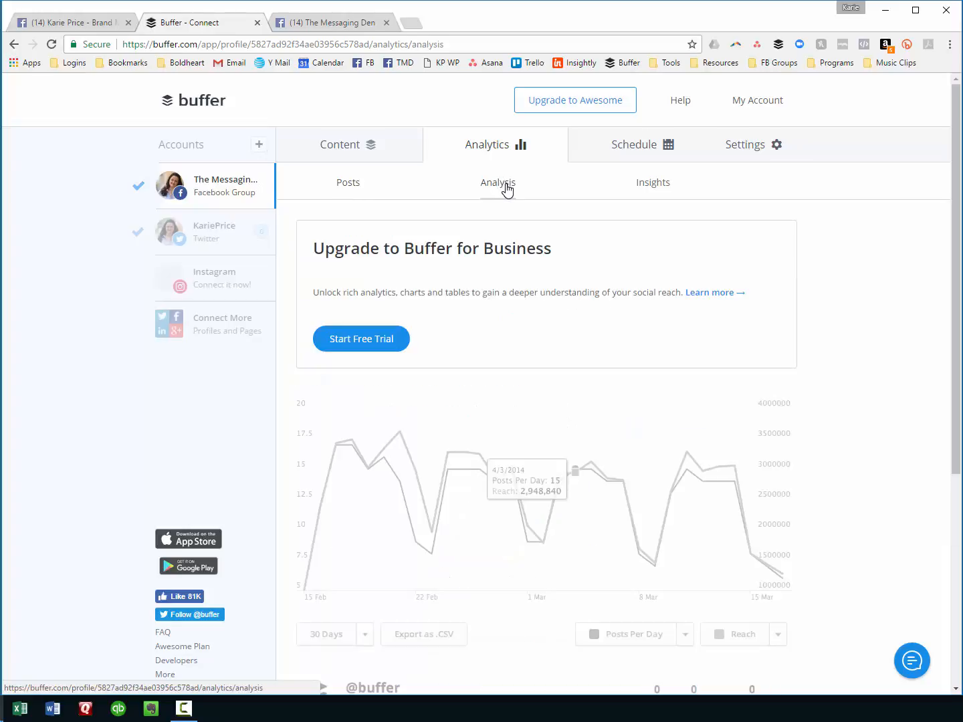
left_click(642, 183)
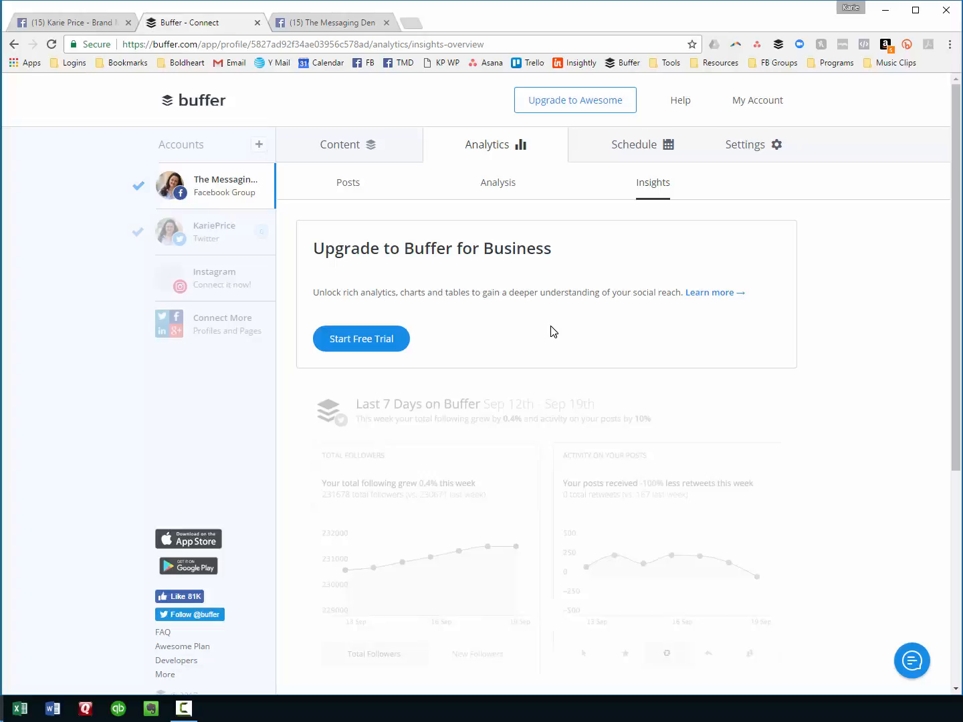
Add a second posting time of 06:54 PM to the Facebook group's weekday schedule
left_click(615, 155)
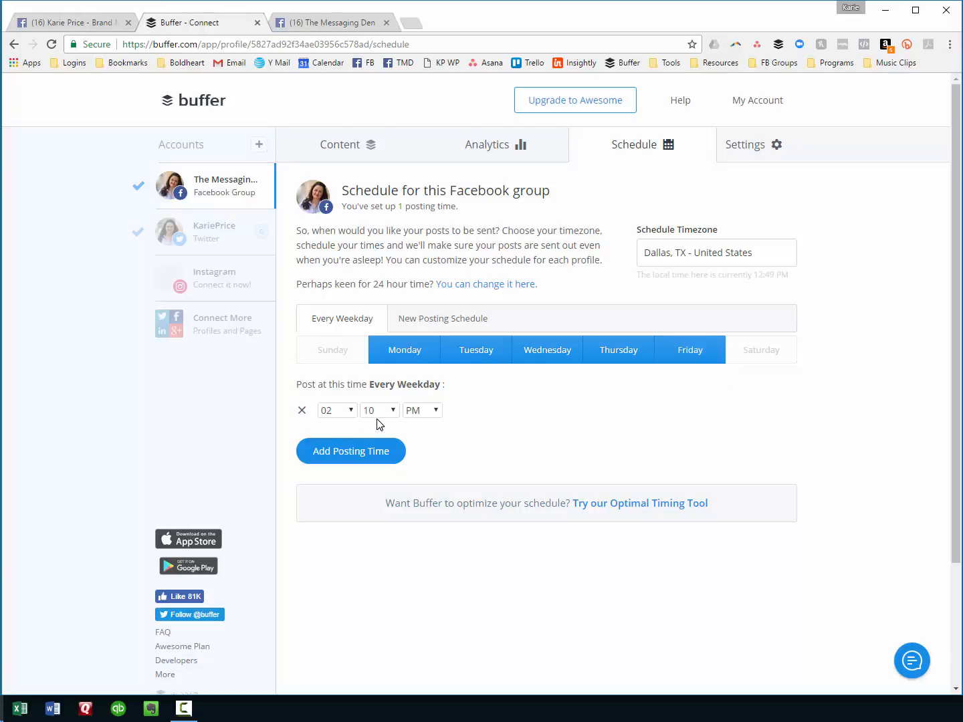
left_click(374, 452)
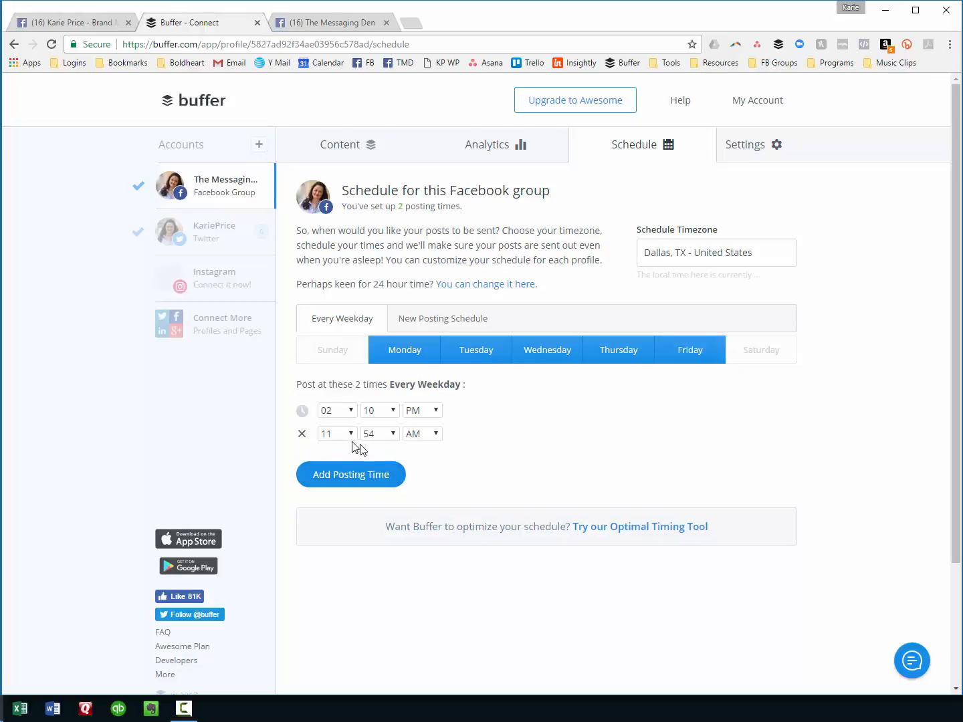
left_click(351, 434)
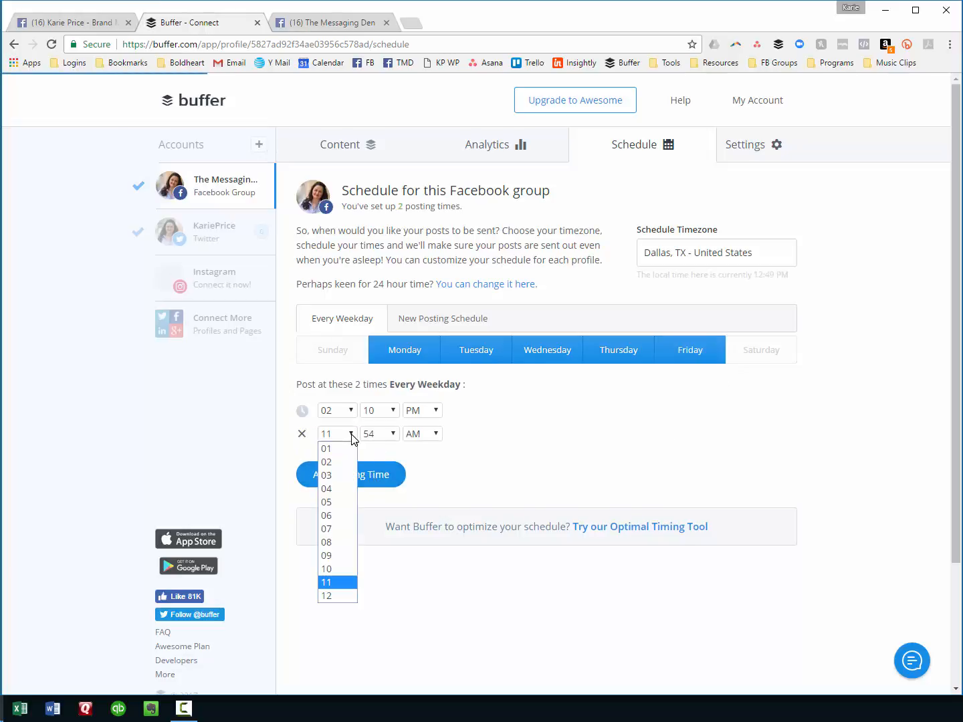
left_click(341, 516)
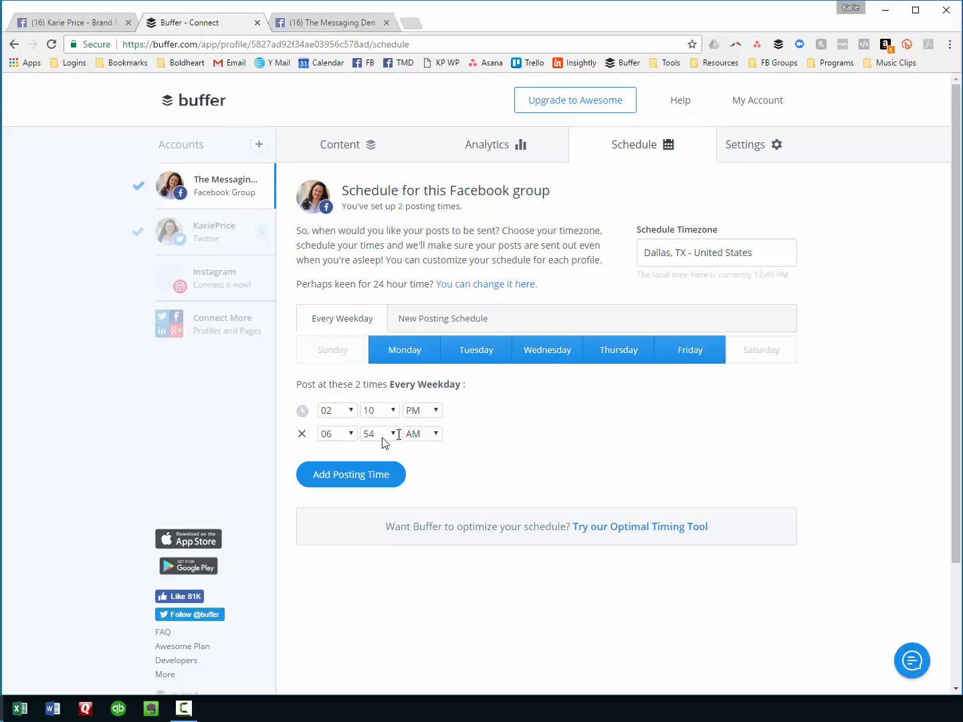
left_click(417, 434)
left_click(421, 462)
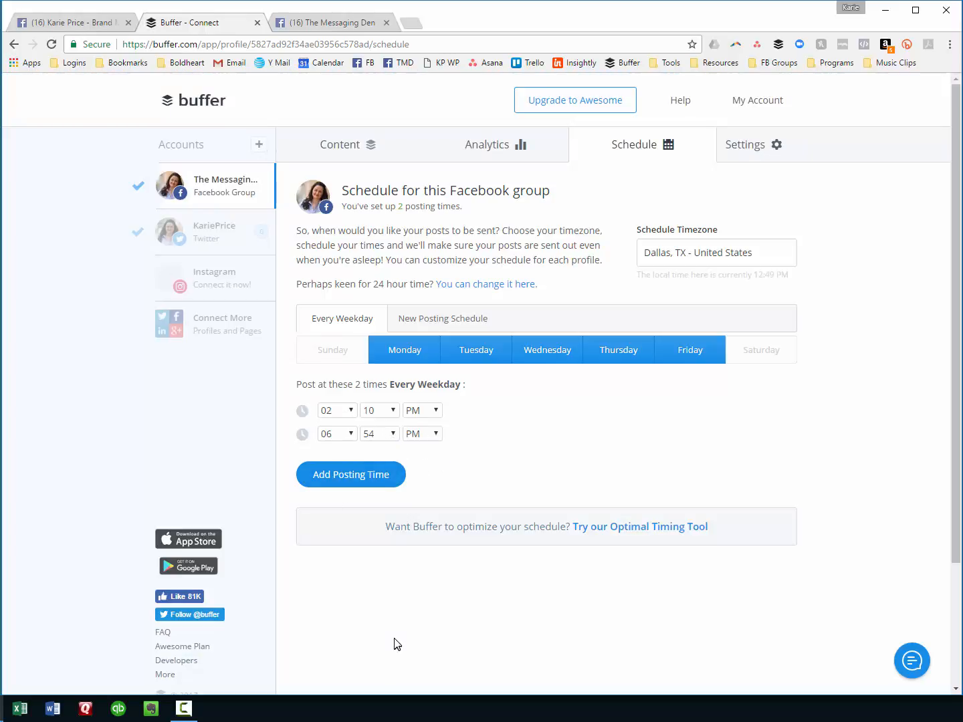
Calculate optimal times for 3 posts per day with the Optimal Timing Tool and replace the group's existing schedule with them
left_click(654, 535)
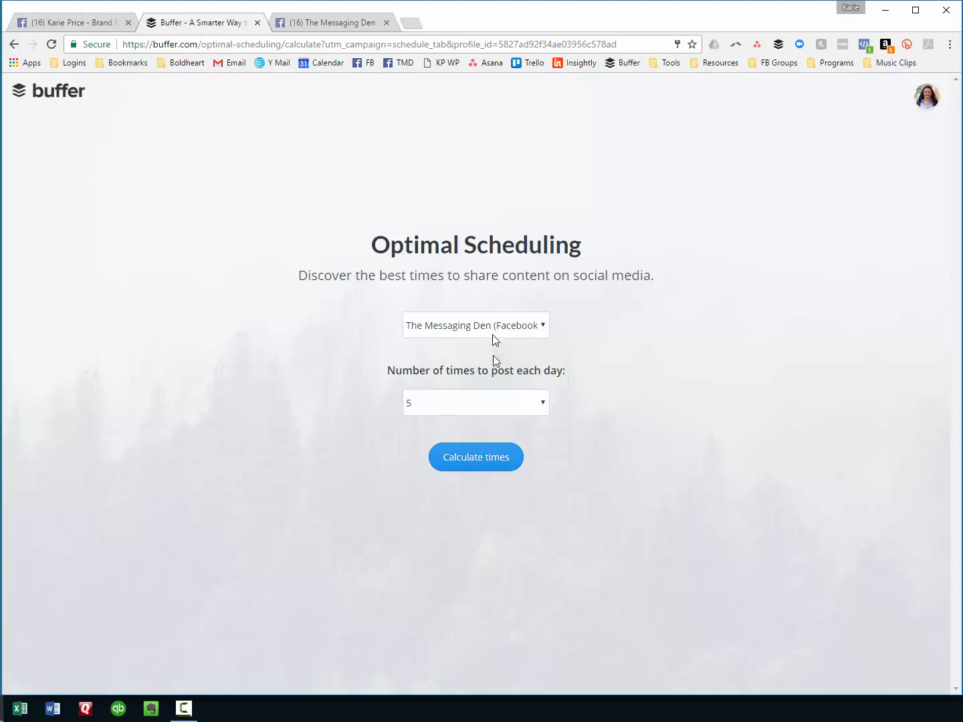
left_click(479, 404)
left_click(432, 454)
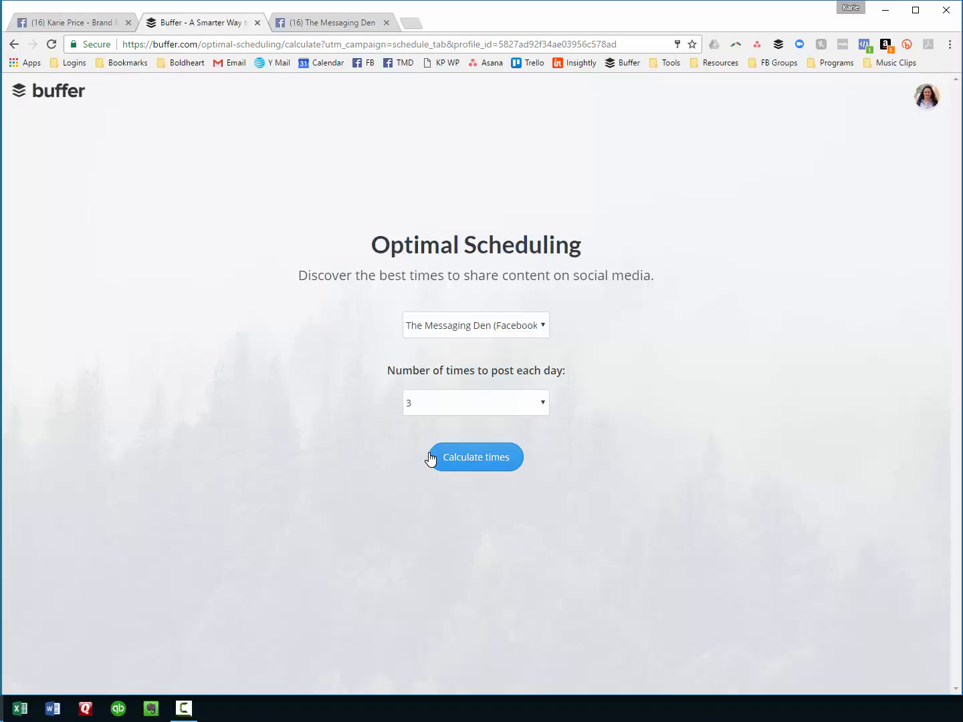
left_click(432, 458)
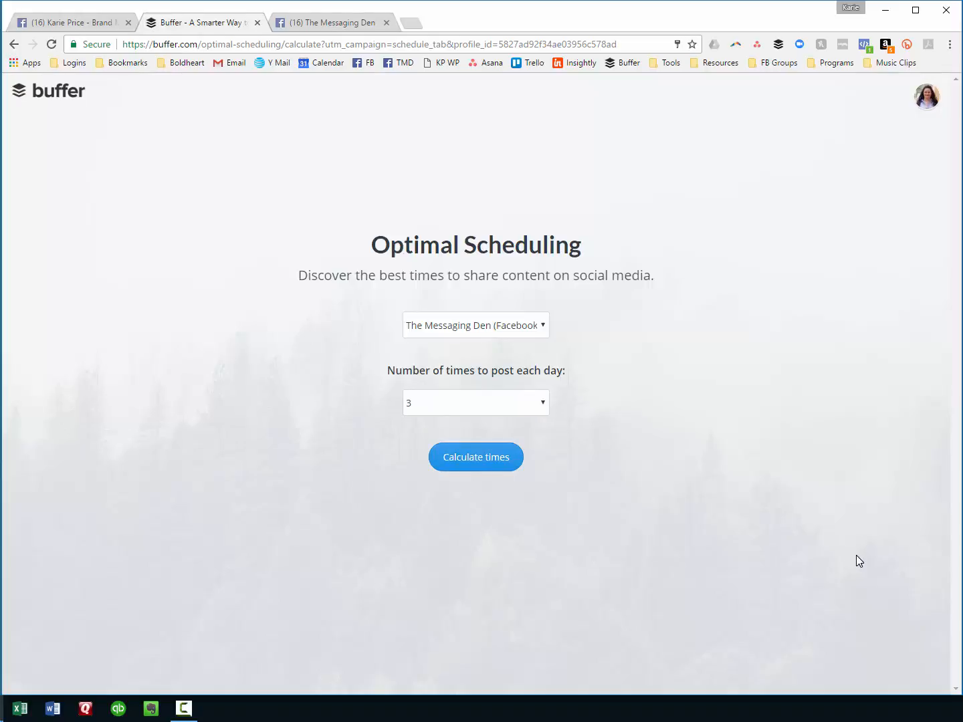
mouse_move(430, 338)
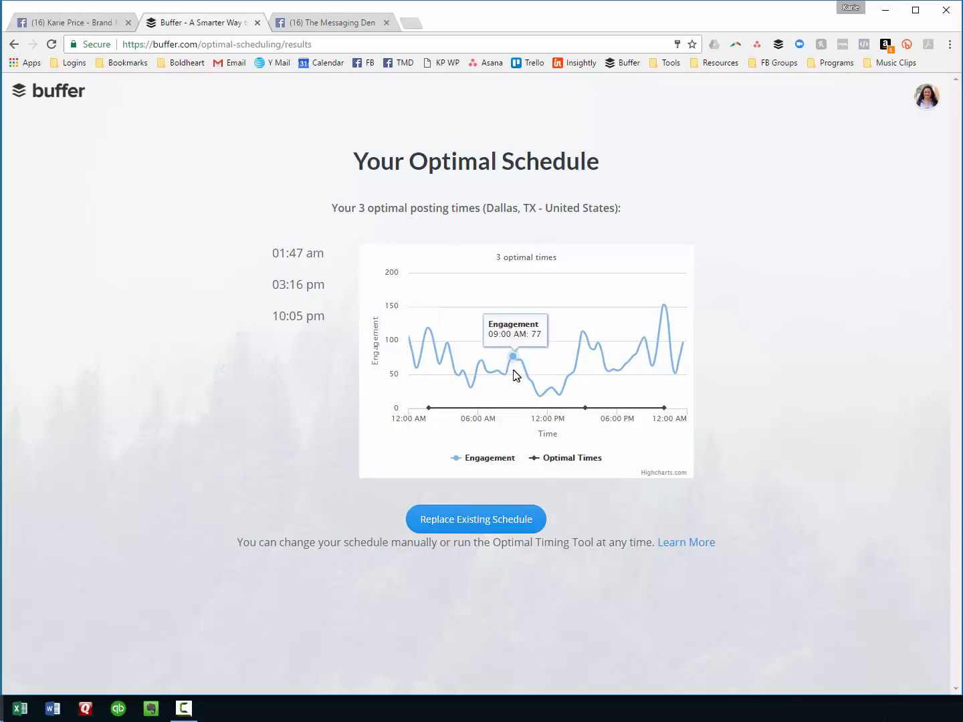
left_click(493, 525)
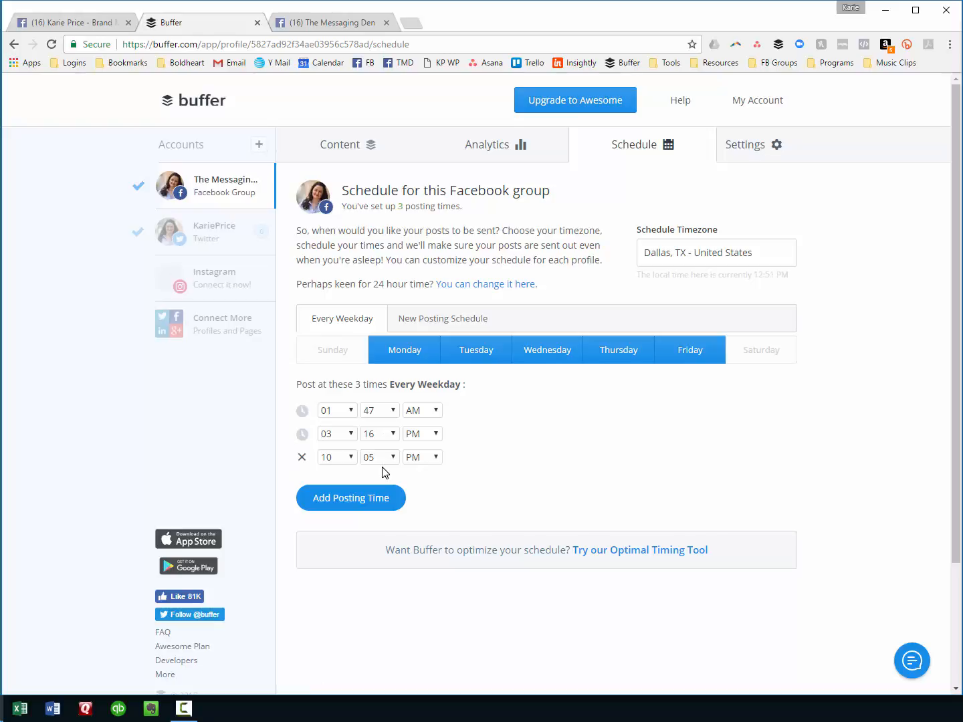
Remove the 01:47 AM and 10:05 PM posting times and set the remaining one to 02:16 PM
left_click(301, 411)
left_click(301, 433)
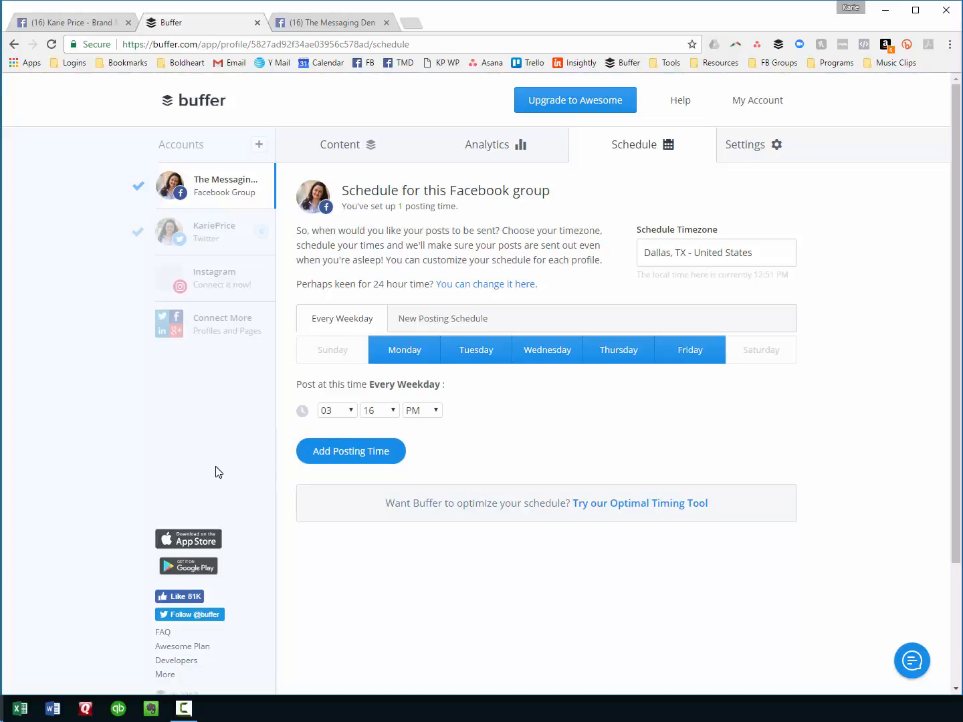
left_click(351, 410)
left_click(342, 436)
Start a new post from the content queue for the Facebook group only, deselecting the Twitter account
left_click(348, 145)
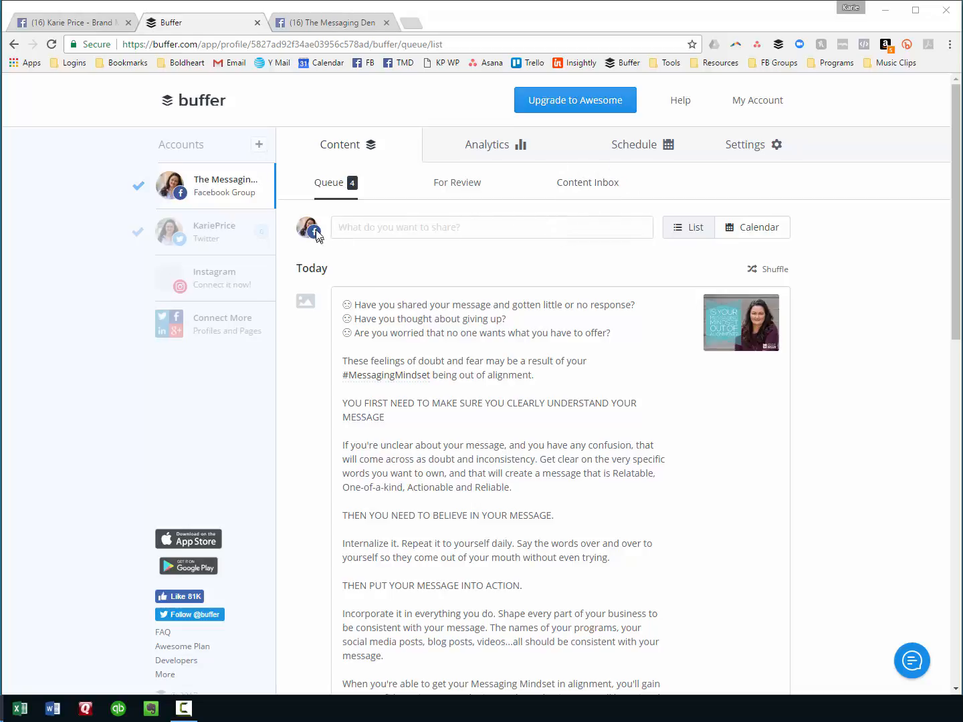
left_click(381, 227)
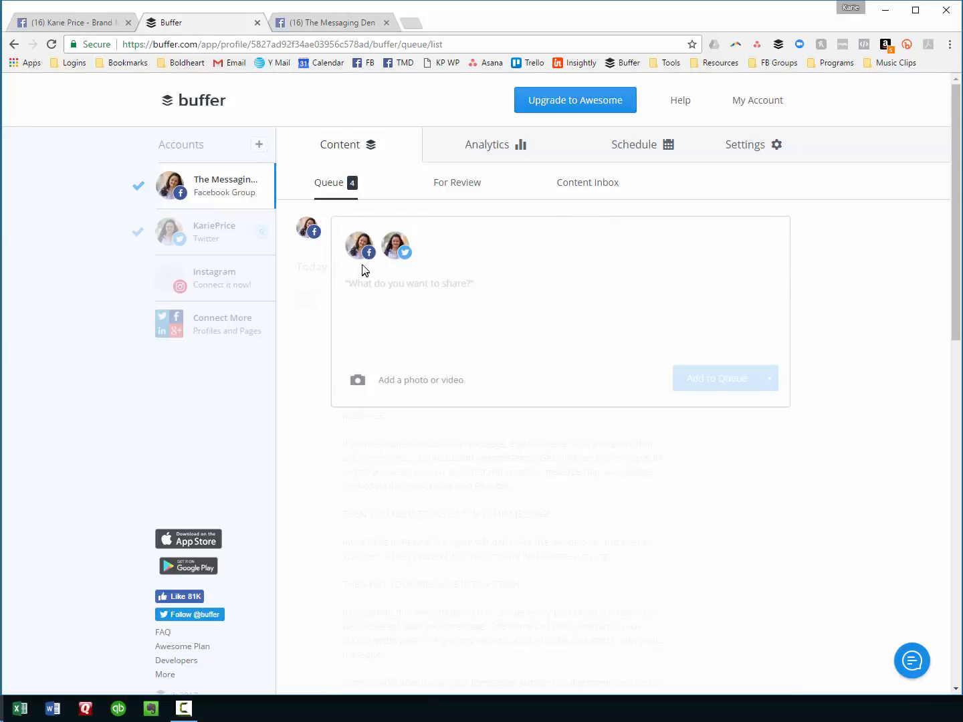
left_click(397, 260)
Attach "IMAGE Is Your Msg ONE OF A KIND - with Logo" from the ROAR folder and enter the "Is your message ONE-OF-A-KIND?" post text
left_click(373, 385)
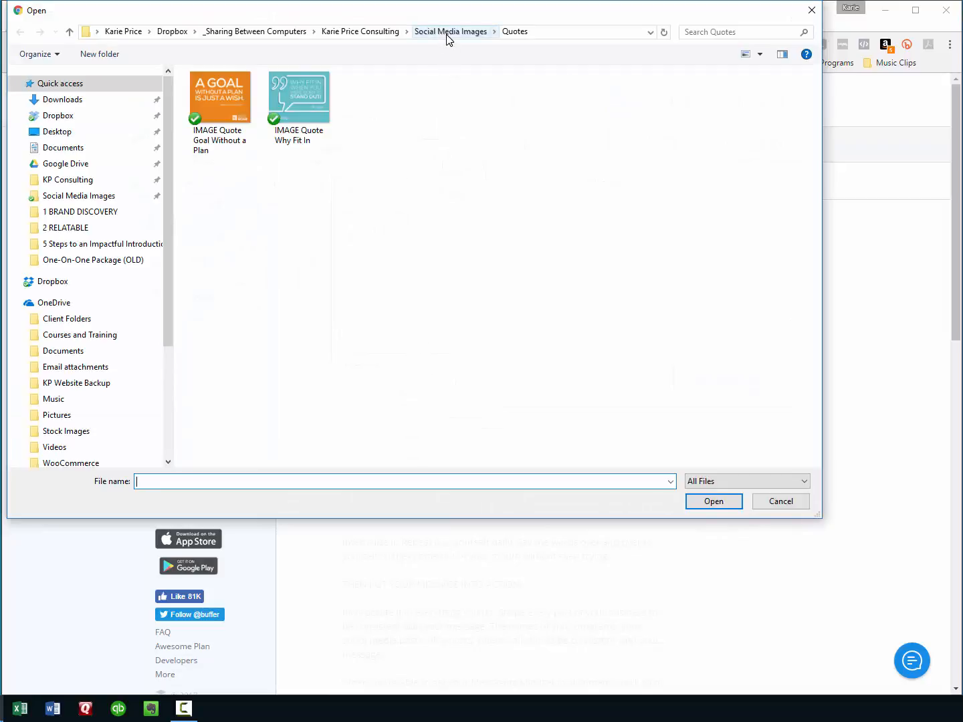
left_click(445, 37)
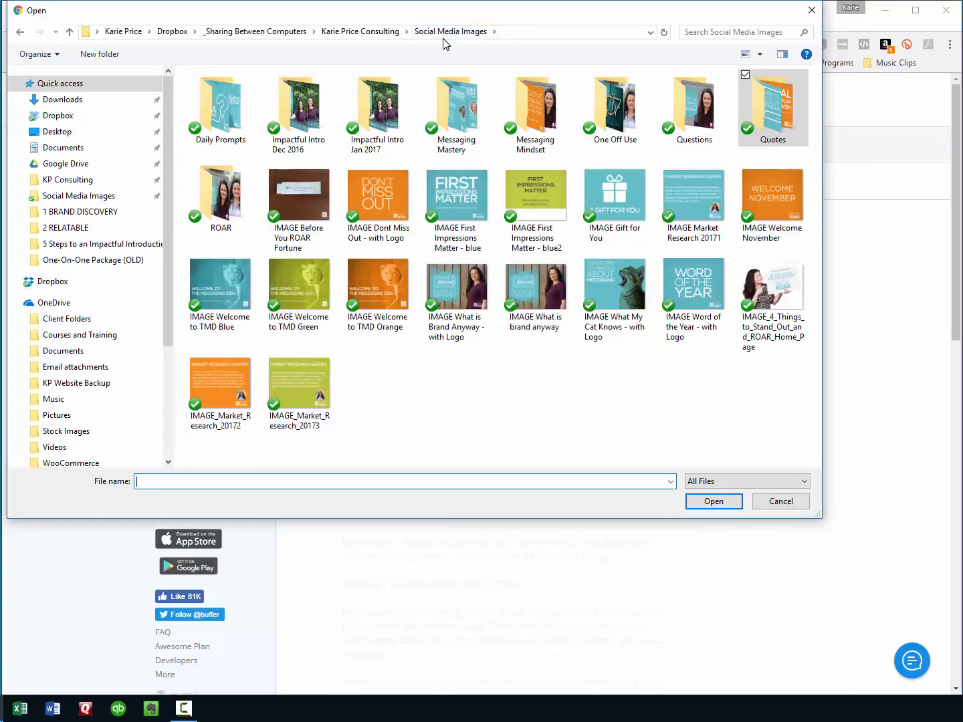
double_click(206, 223)
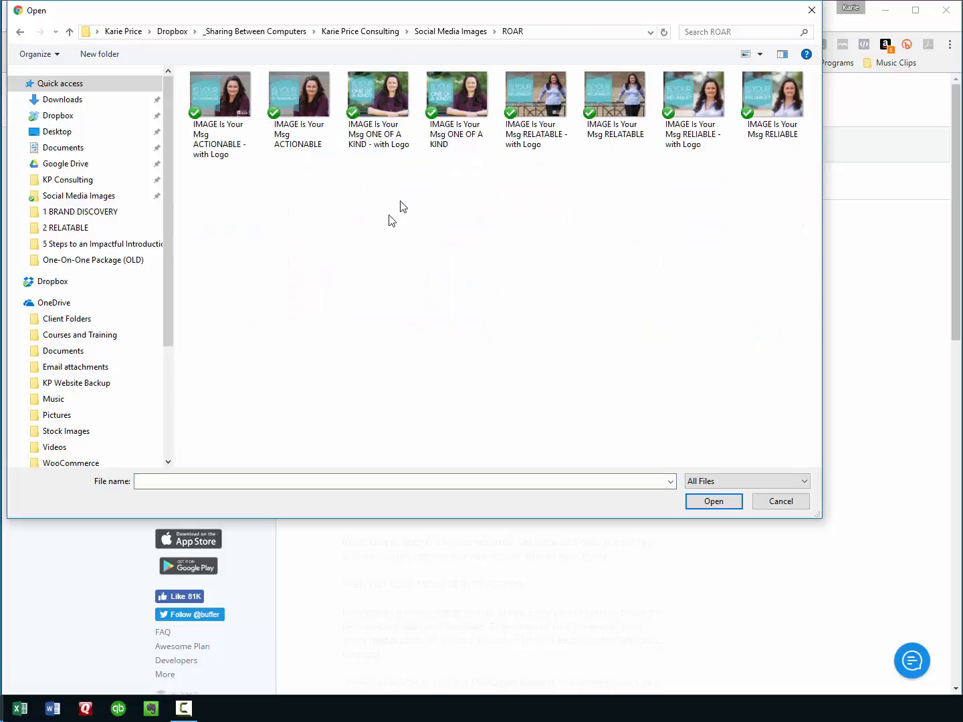
double_click(375, 103)
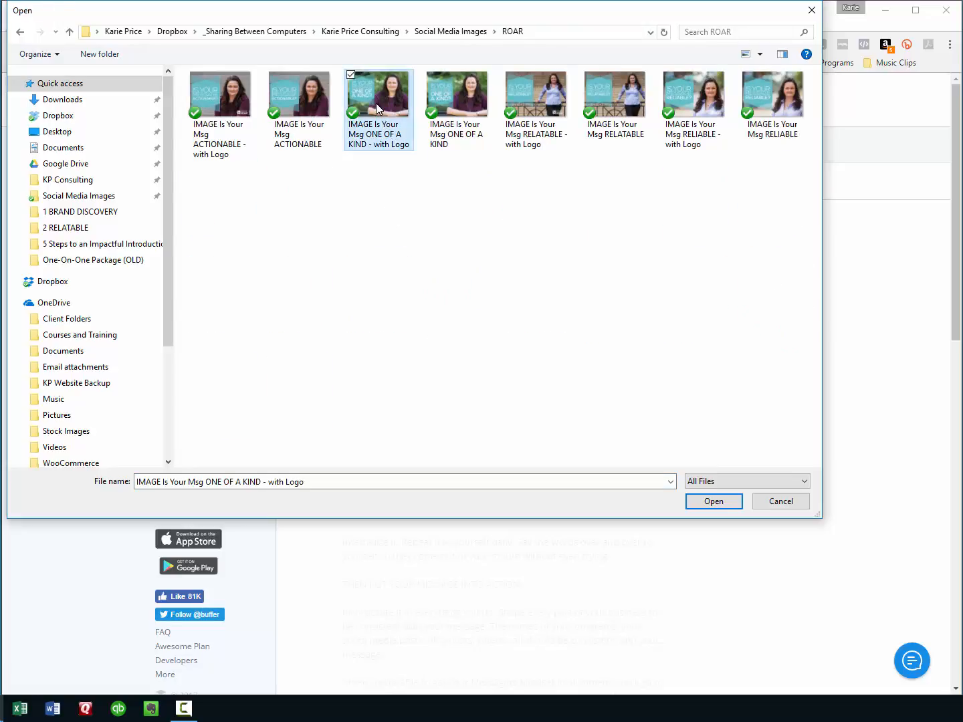
left_click(386, 288)
type("Is your message ONE-OF-A-KIND?  Does your ideal client read/hear/watch your content and immediately know that it's from you? Or does it sound like everybody else?  There may be many others who provide the same service, but no one has the unique point of view and perspective that you bring to the table. Package that up so that your message is memorable and sticks in your ideal client's mind.")
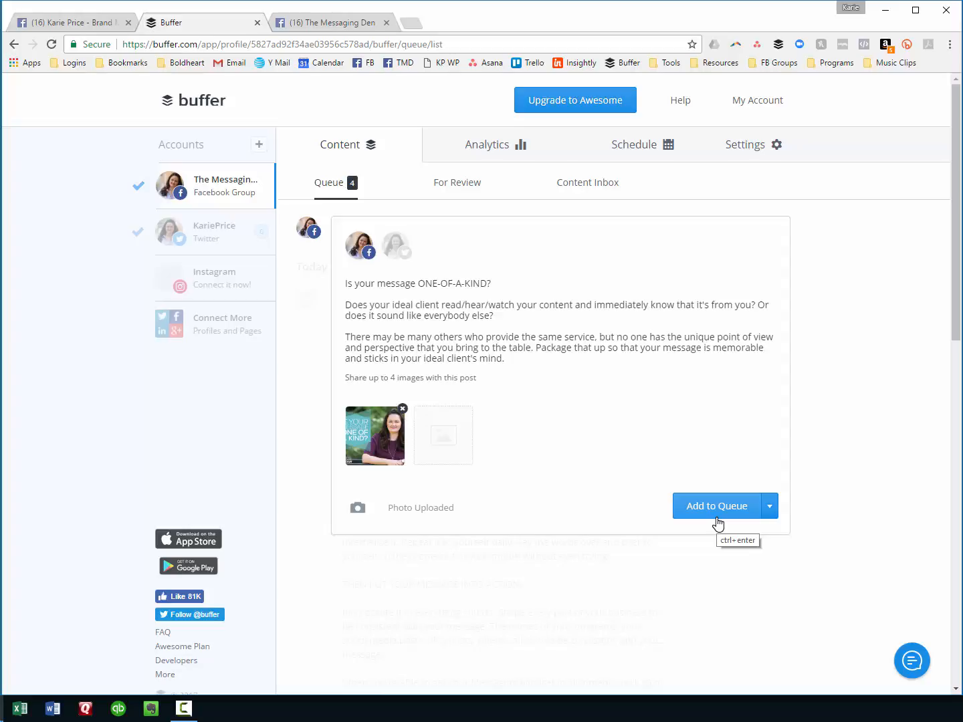
left_click(770, 507)
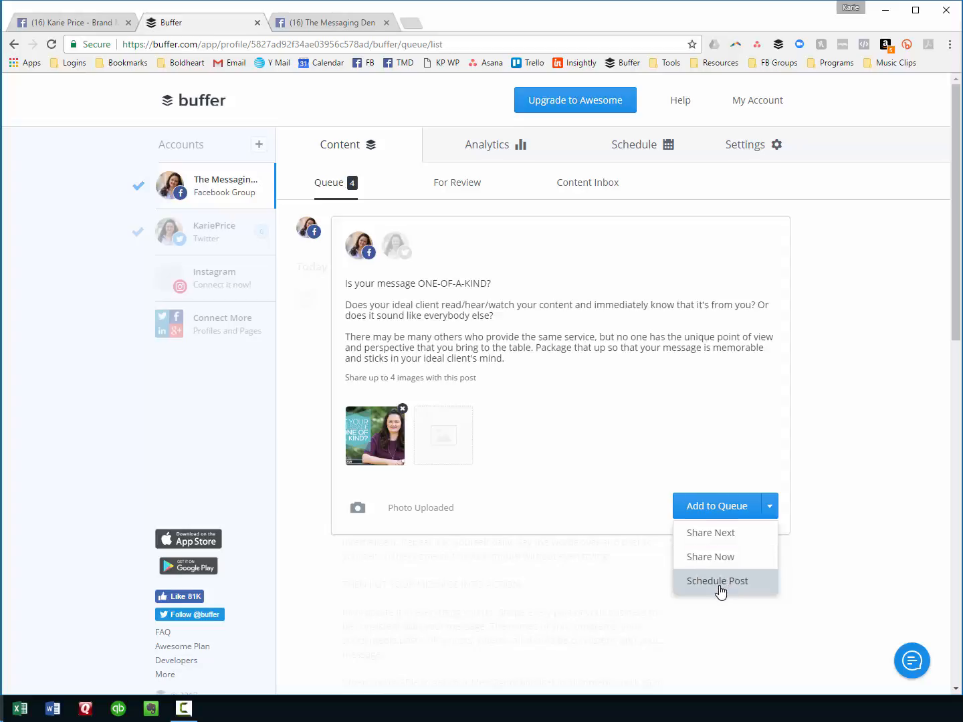
left_click(718, 582)
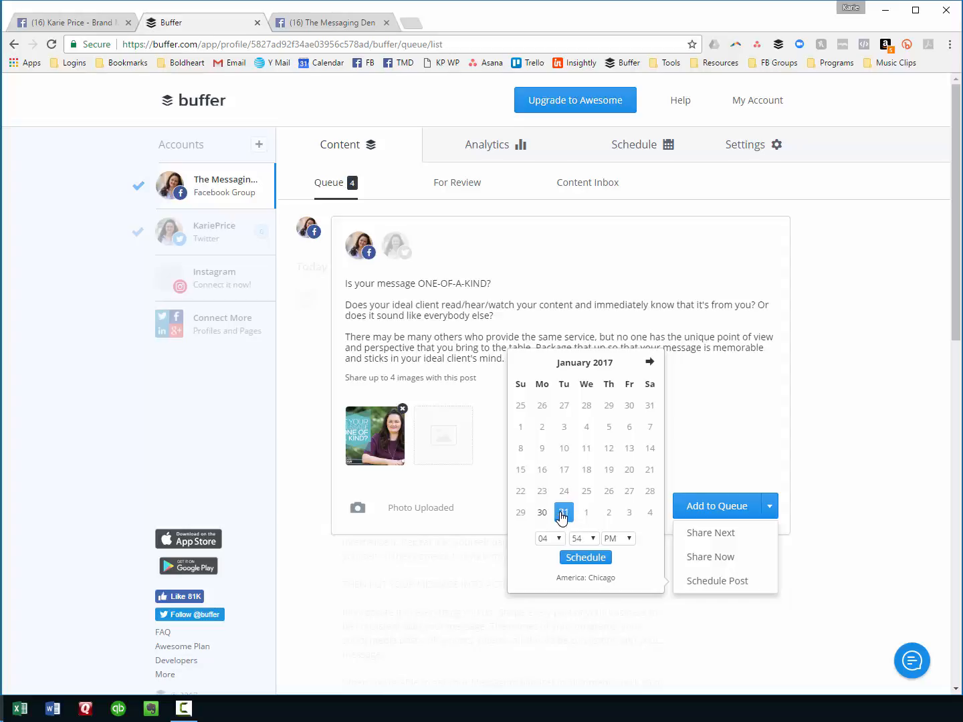
left_click(560, 540)
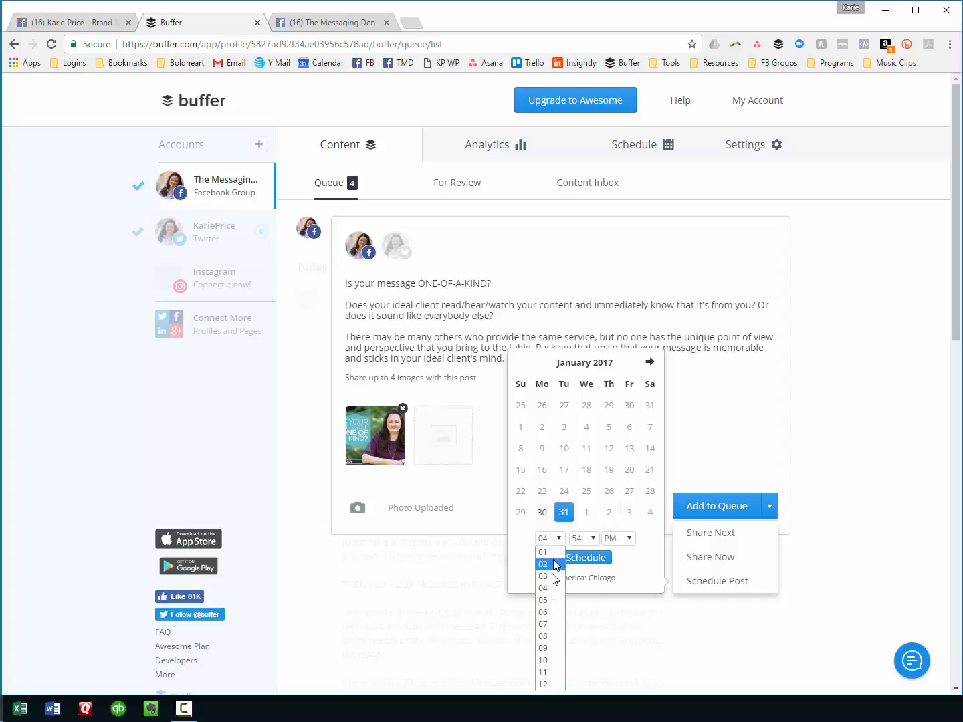
left_click(542, 612)
left_click(618, 539)
left_click(618, 551)
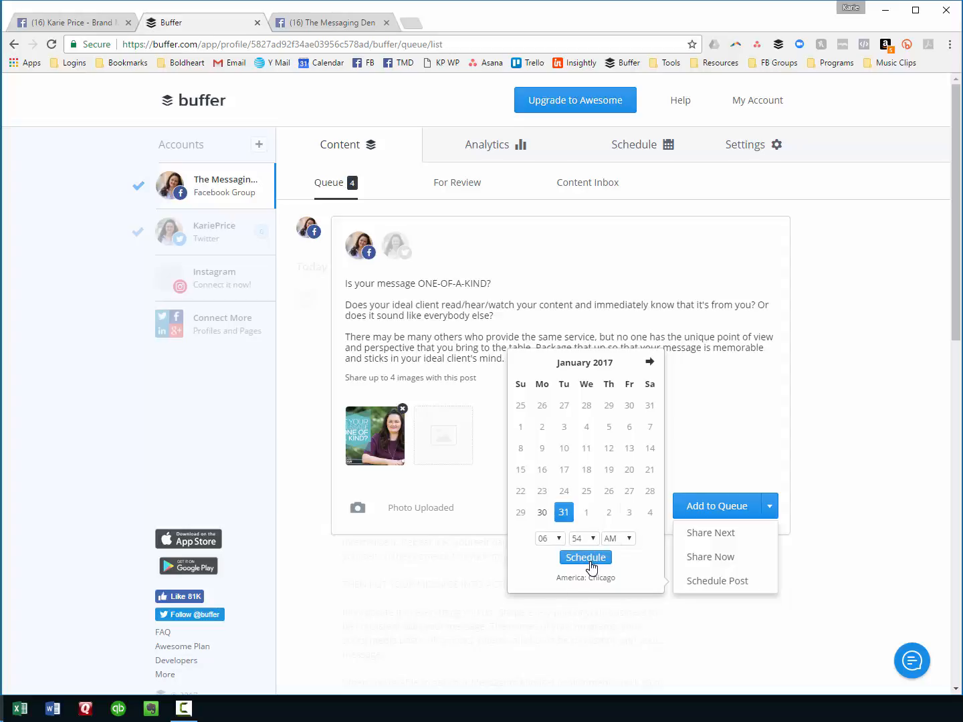
left_click(714, 472)
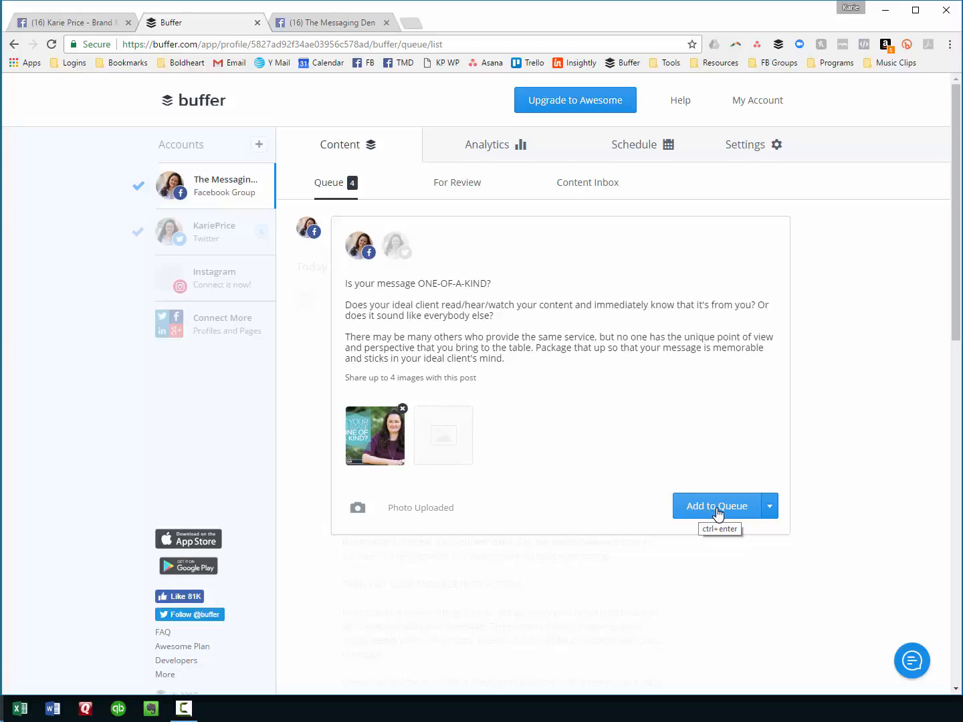
Add the post to the queue and check its time slot among the upcoming scheduled posts
left_click(709, 512)
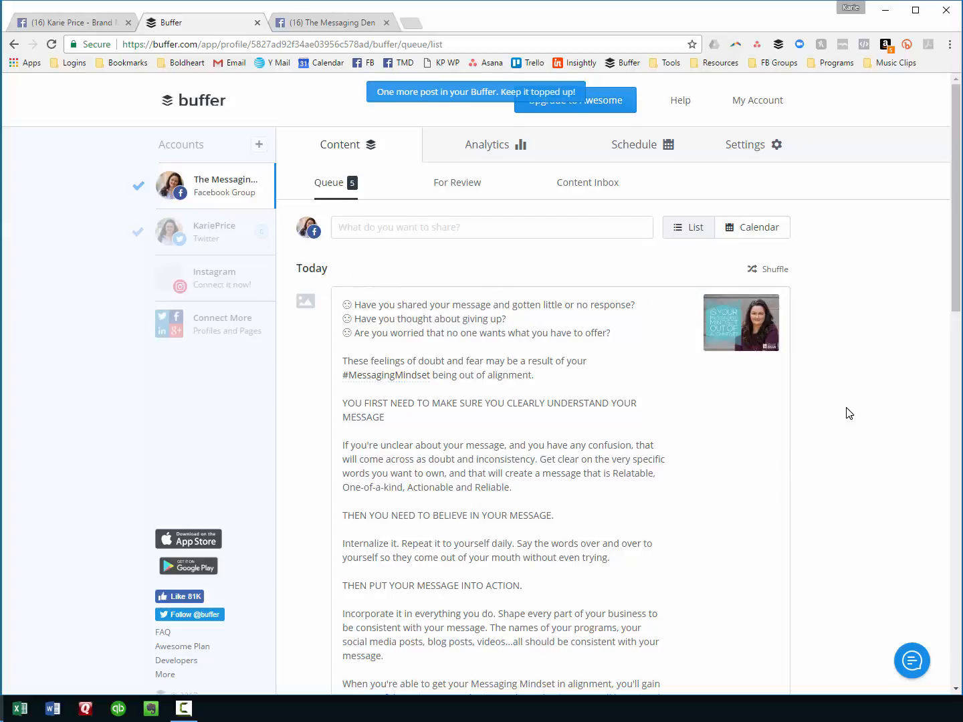
scroll(846, 413, "down", 2)
scroll(845, 413, "down", 6)
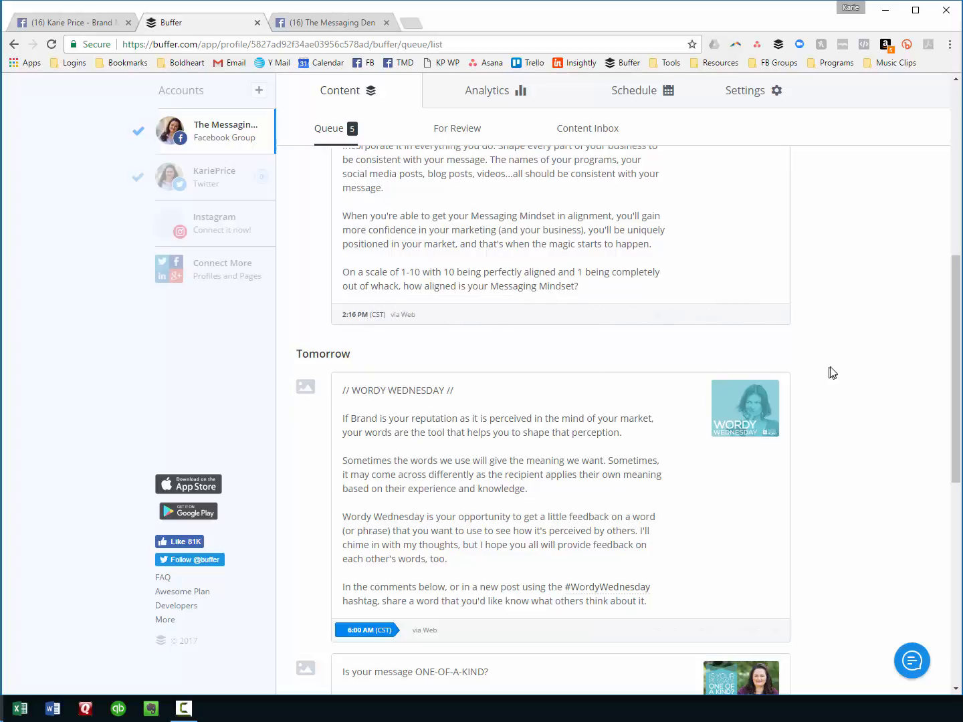
scroll(833, 368, "down", 2)
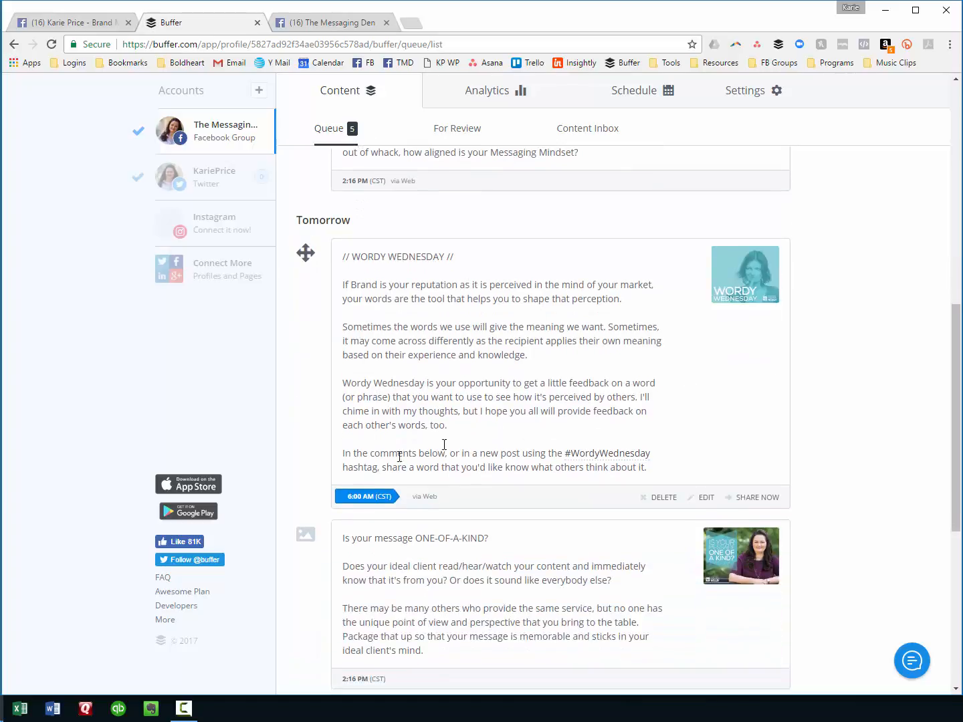
left_click(361, 498)
scroll(833, 335, "down", 1)
scroll(832, 335, "down", 4)
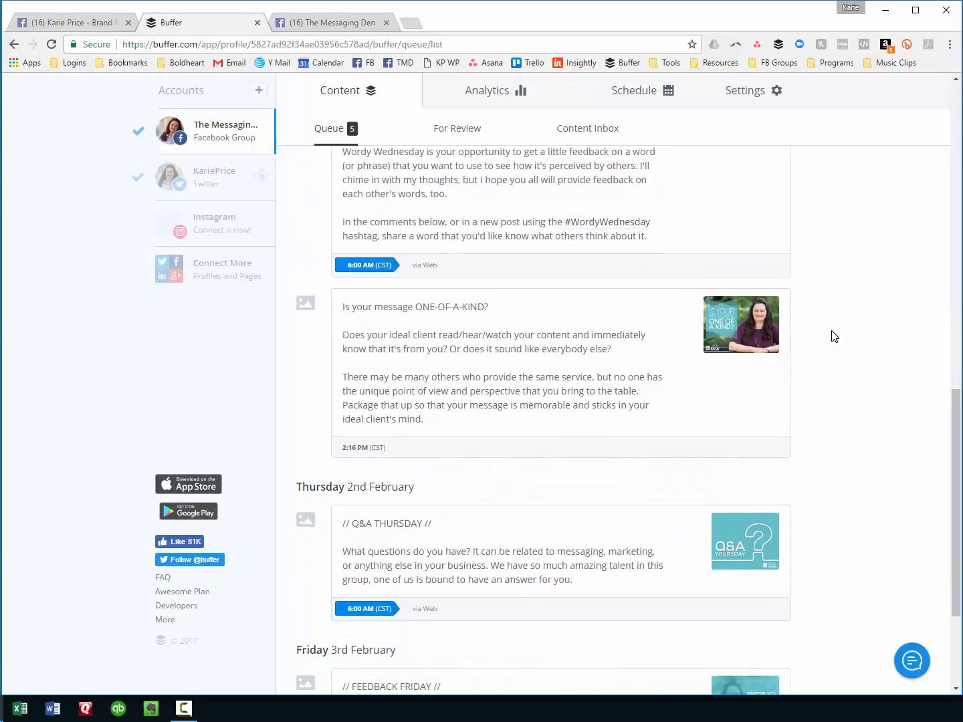
left_click(353, 416)
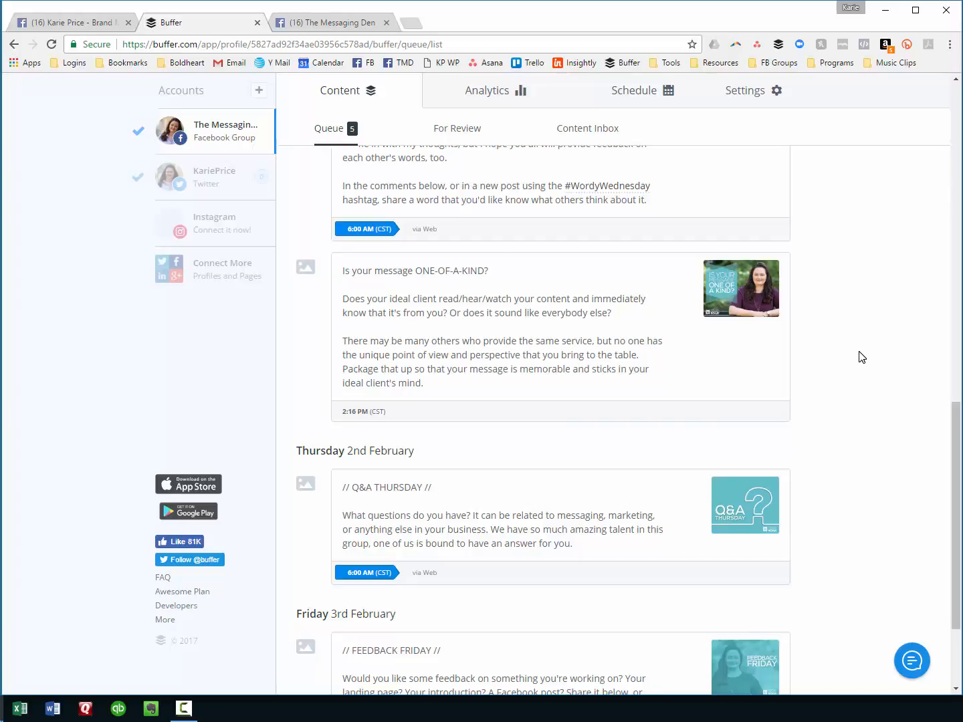
Add a second posting time of 09:57 AM to the group's weekday schedule
left_click(609, 99)
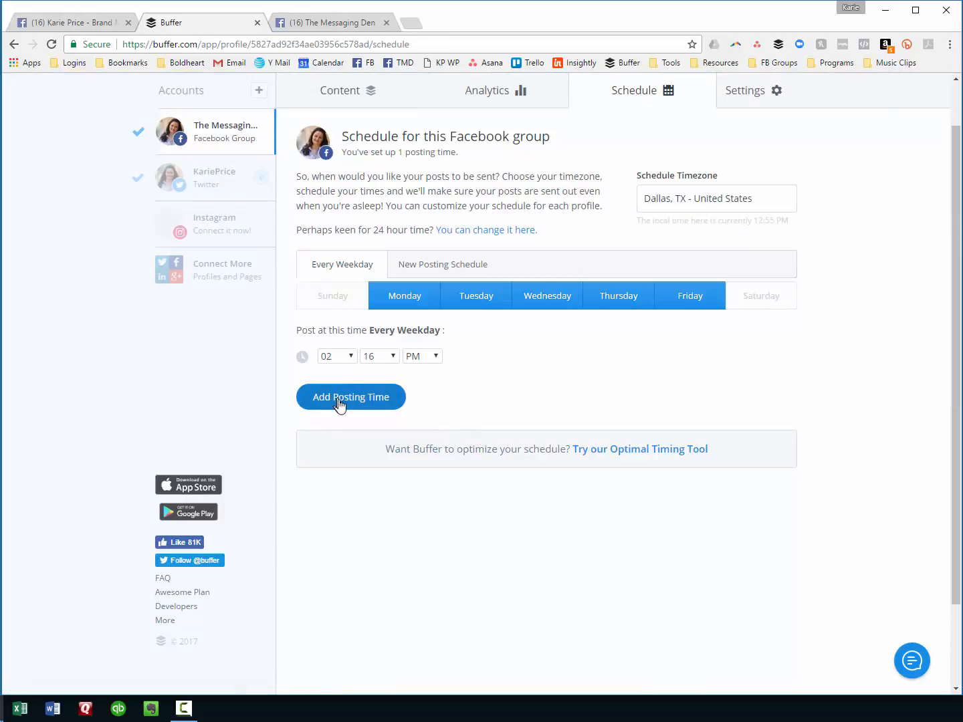
left_click(339, 404)
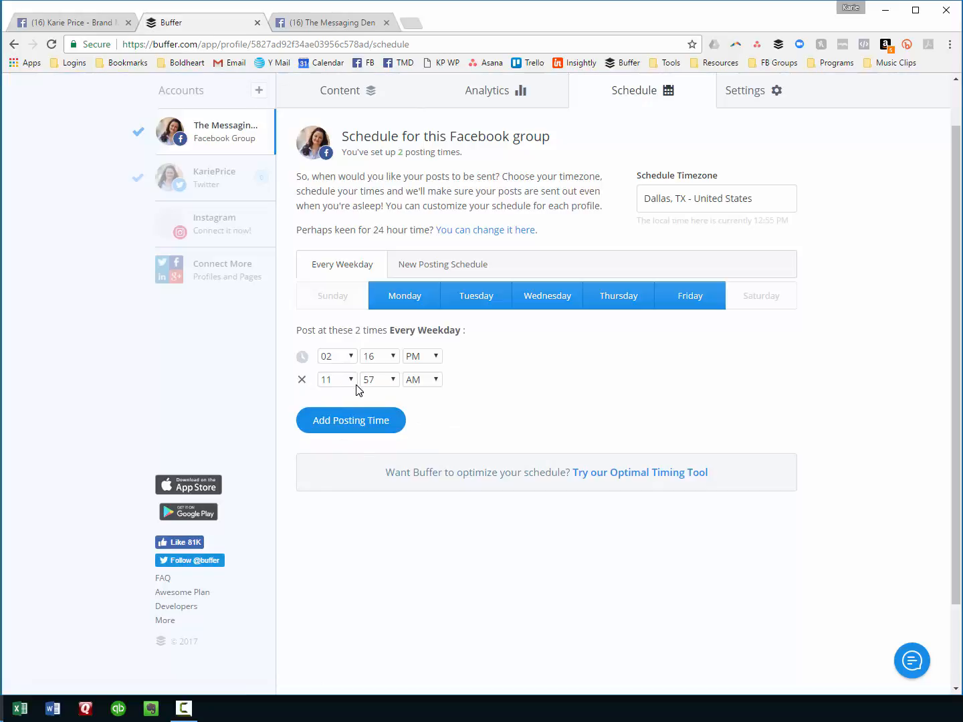
left_click(357, 384)
left_click(328, 502)
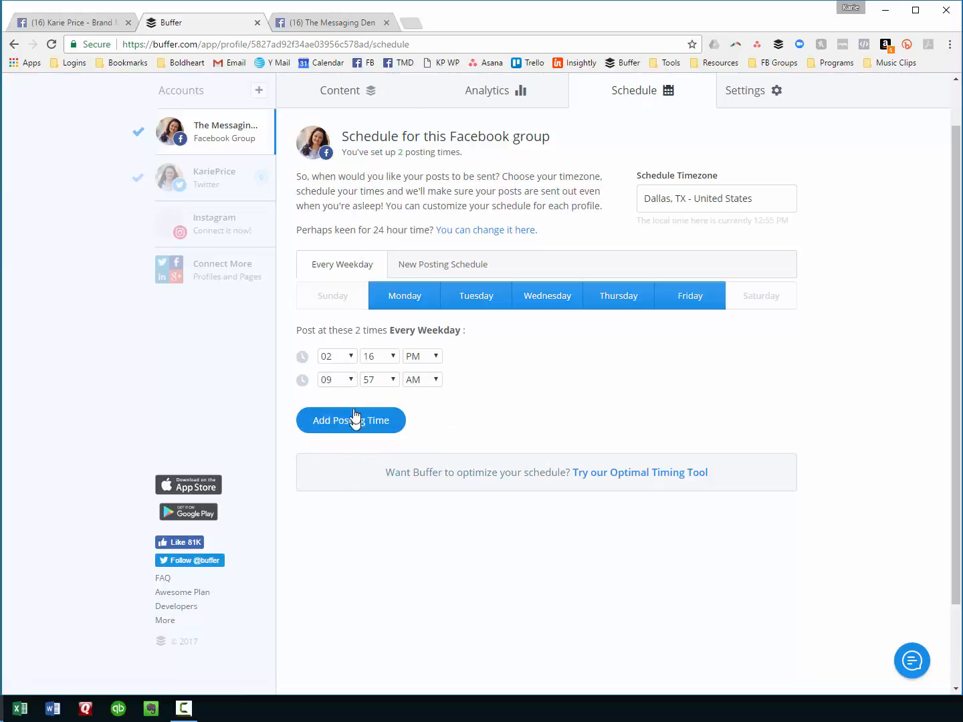
Change the second weekday posting time to 09:57 PM, and add and remove a third posting time
left_click(422, 383)
left_click(429, 405)
left_click(386, 430)
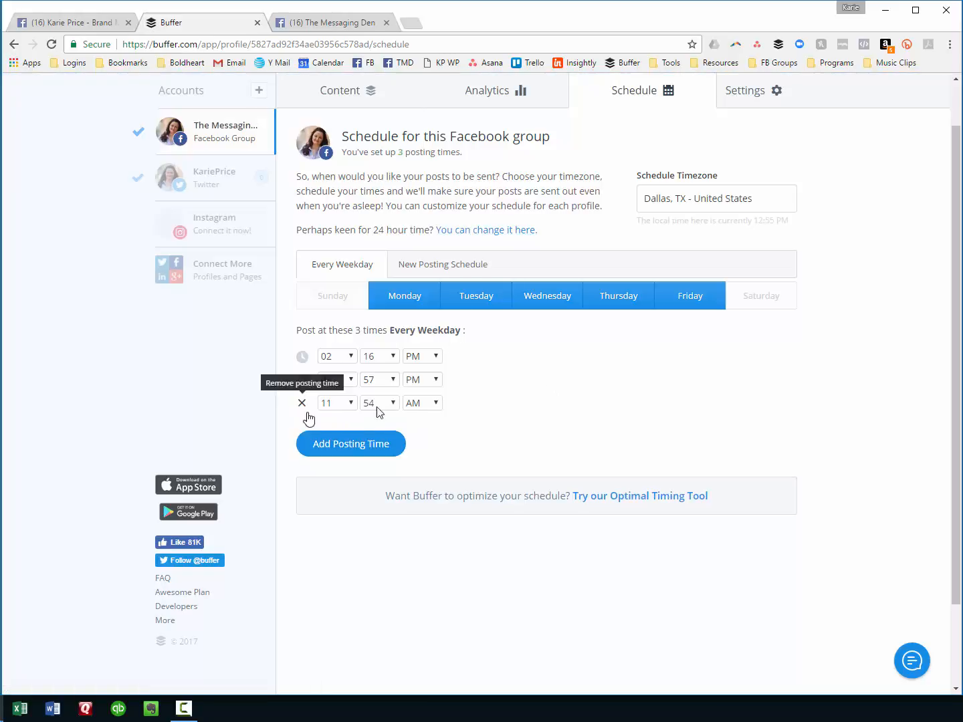
left_click(302, 403)
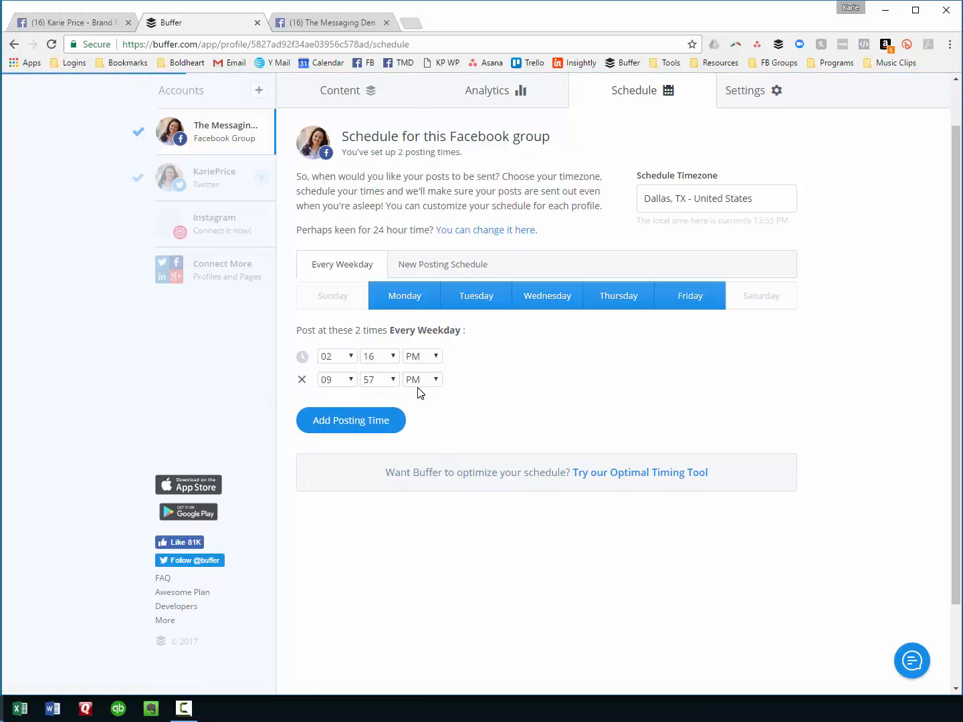
In the content queue, move the "Is your message ONE-OF-A-KIND?" post into today's first slot and back to the second one
left_click(341, 92)
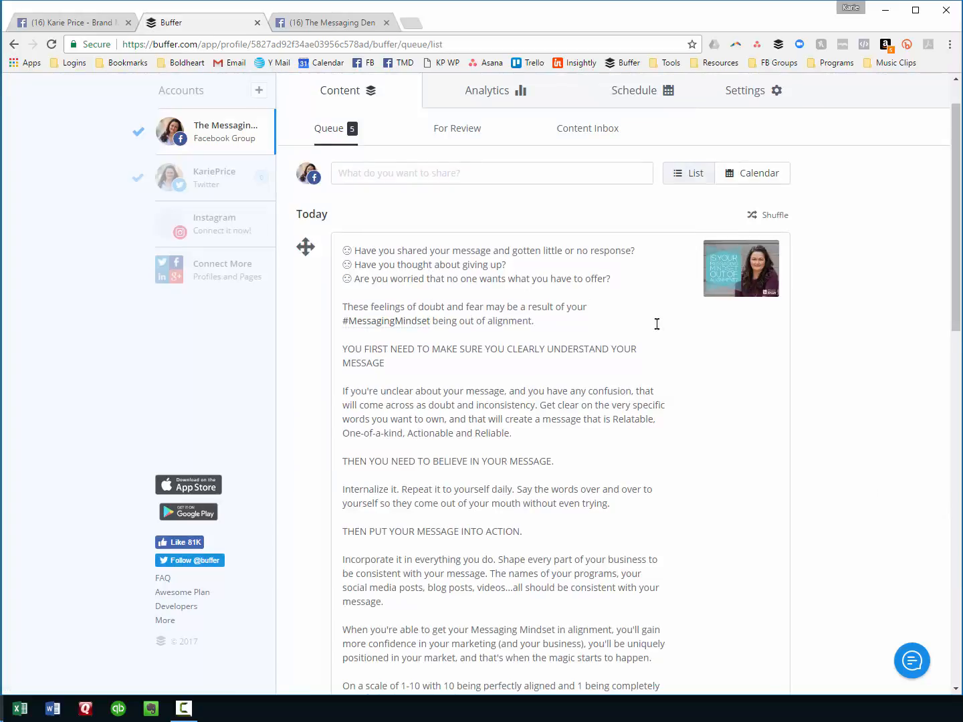
scroll(657, 324, "down", 7)
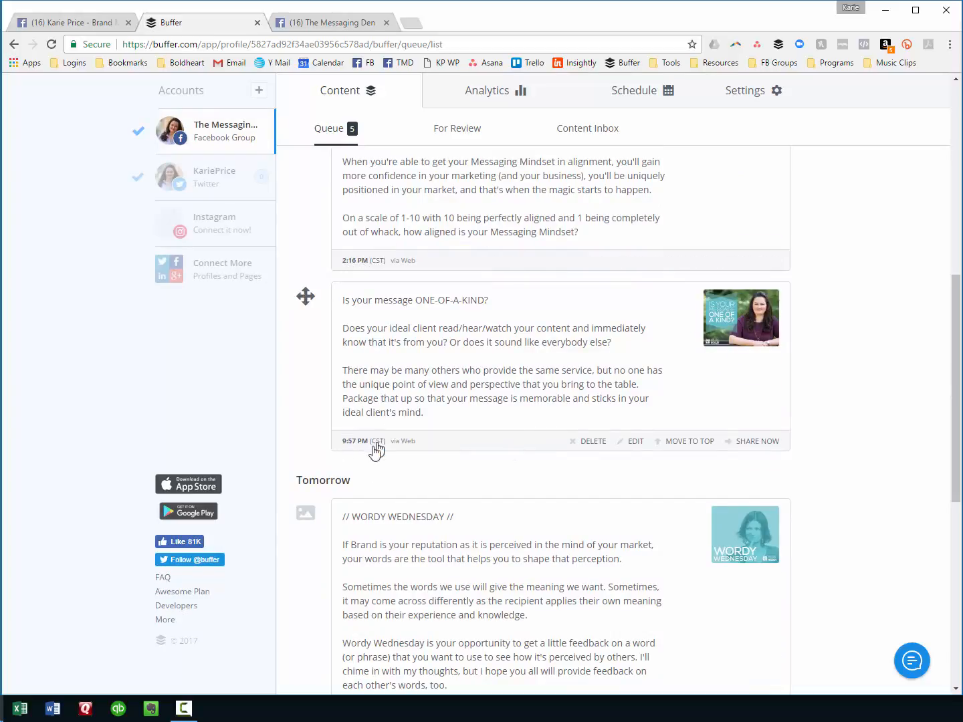
mouse_move(355, 437)
left_click_drag(306, 308, 414, 291)
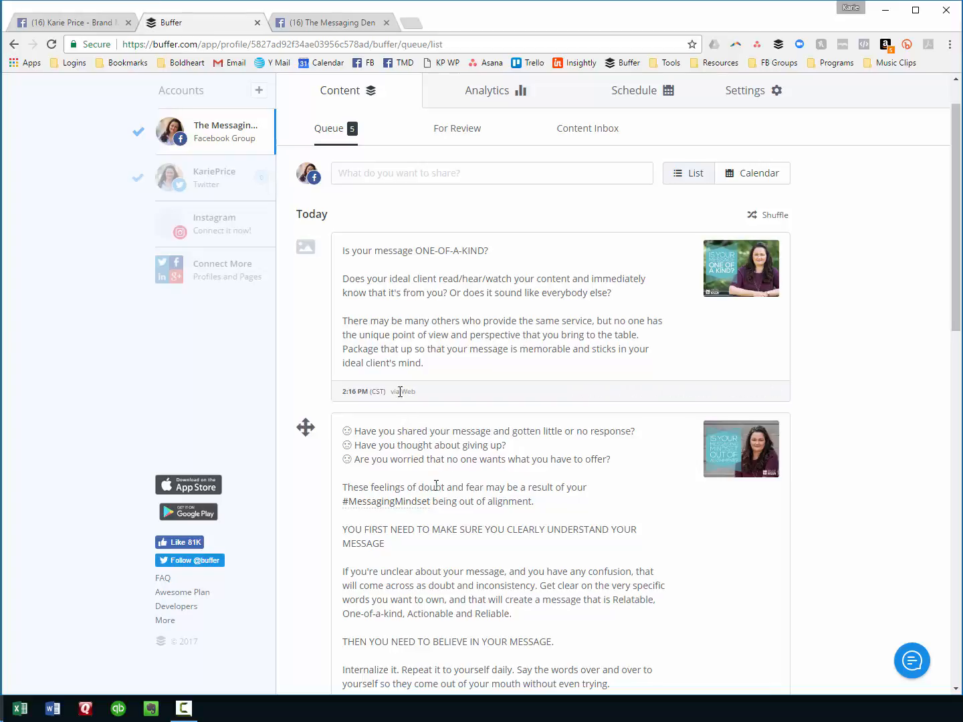
left_click_drag(305, 247, 281, 477)
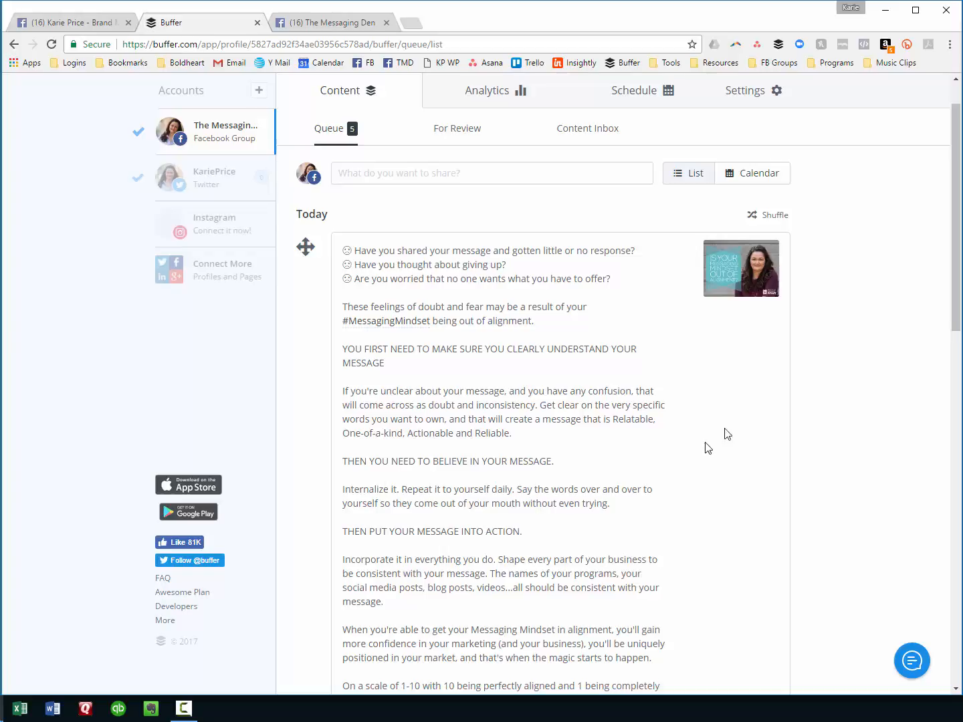
Remove the 09:57 PM posting time from the group's weekday schedule and return to the content queue
left_click(640, 101)
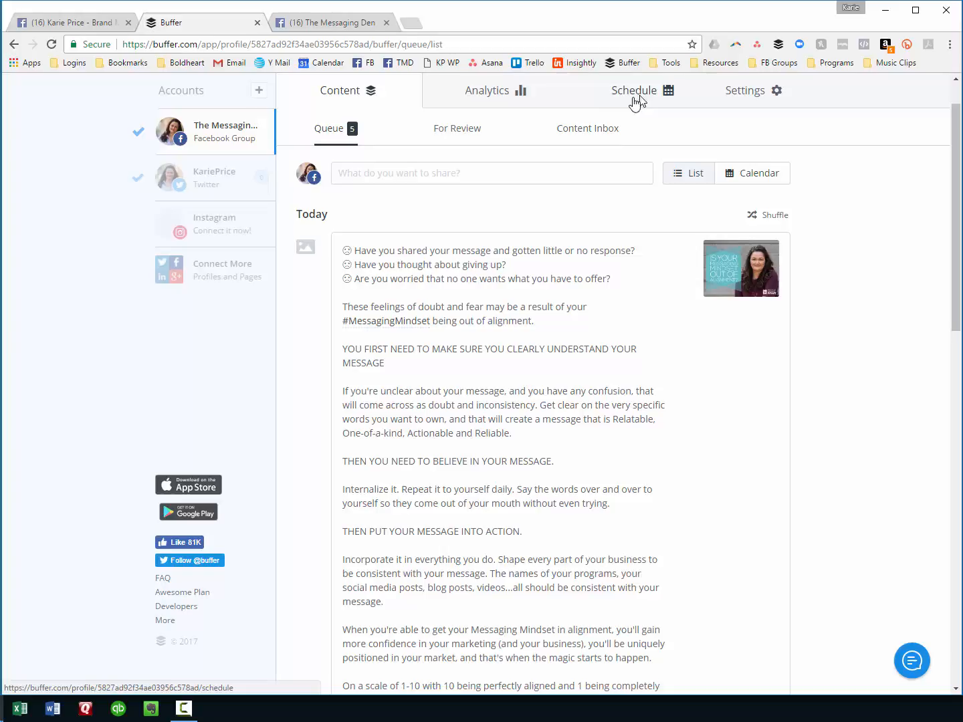
left_click(301, 379)
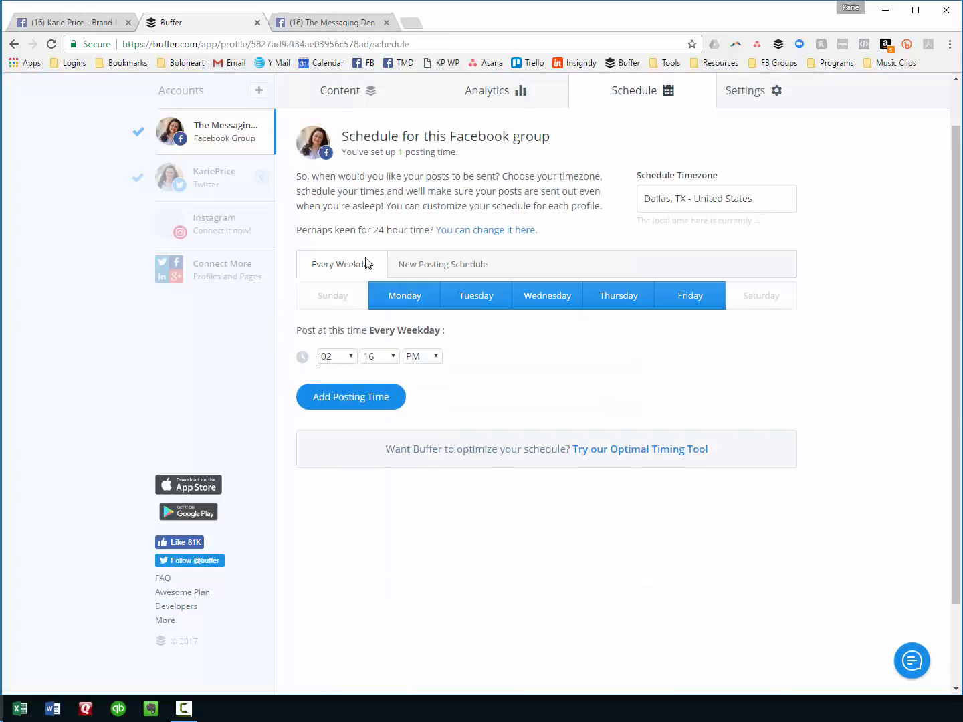
left_click(340, 90)
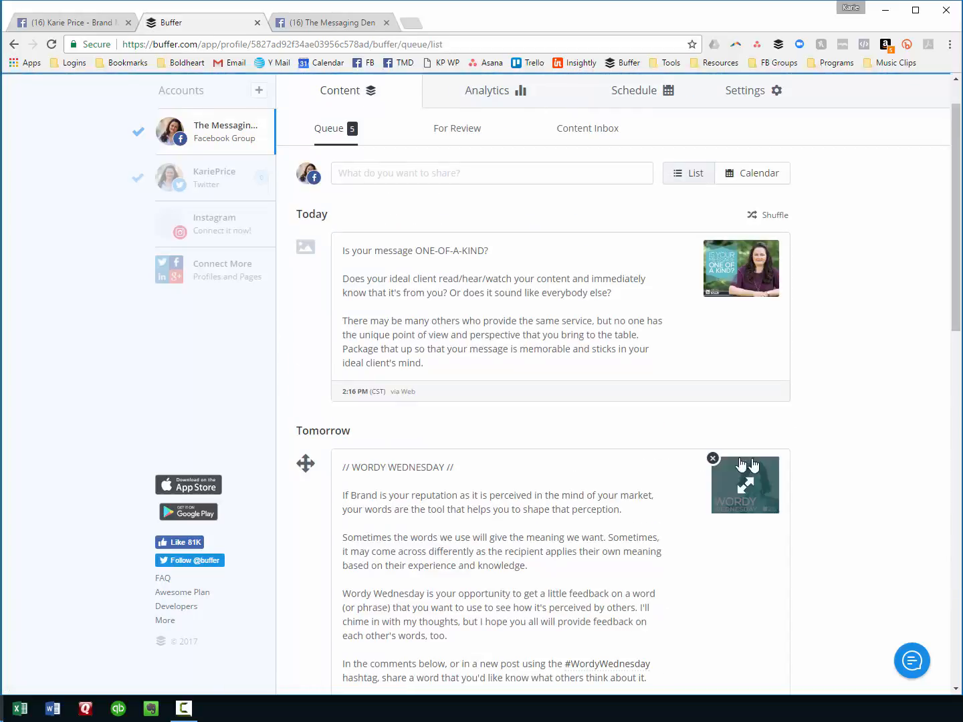
Swap today's "Is your message ONE-OF-A-KIND?" post with the #MessagingMindset post, moving it into tomorrow's 2:16 PM slot
scroll(763, 462, "down", 5)
scroll(381, 585, "down", 6)
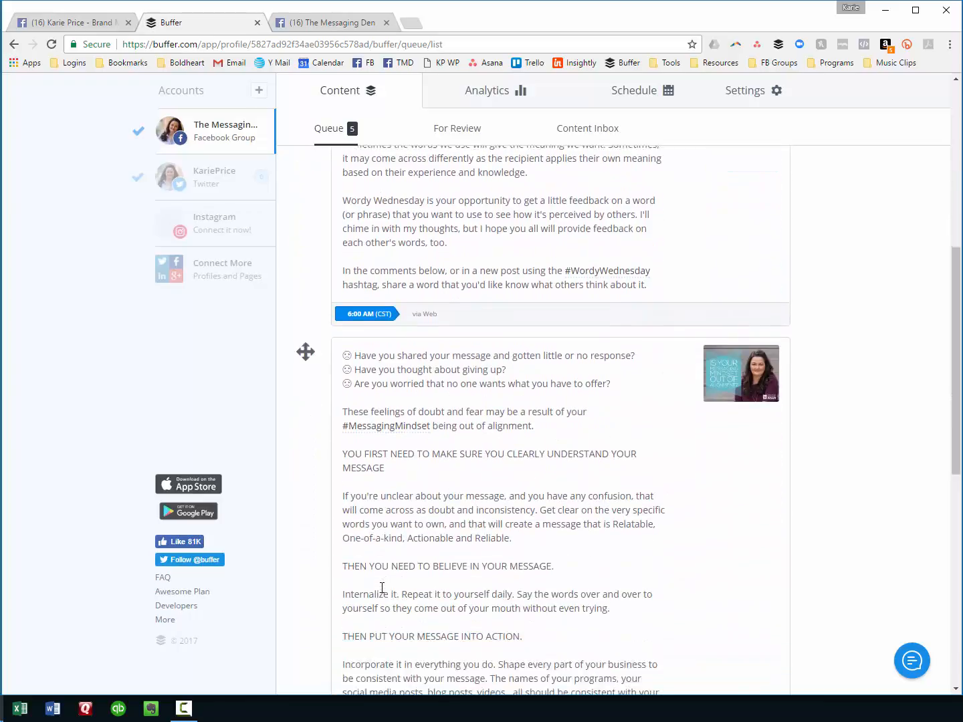
scroll(382, 587, "up", 5)
scroll(382, 587, "up", 3)
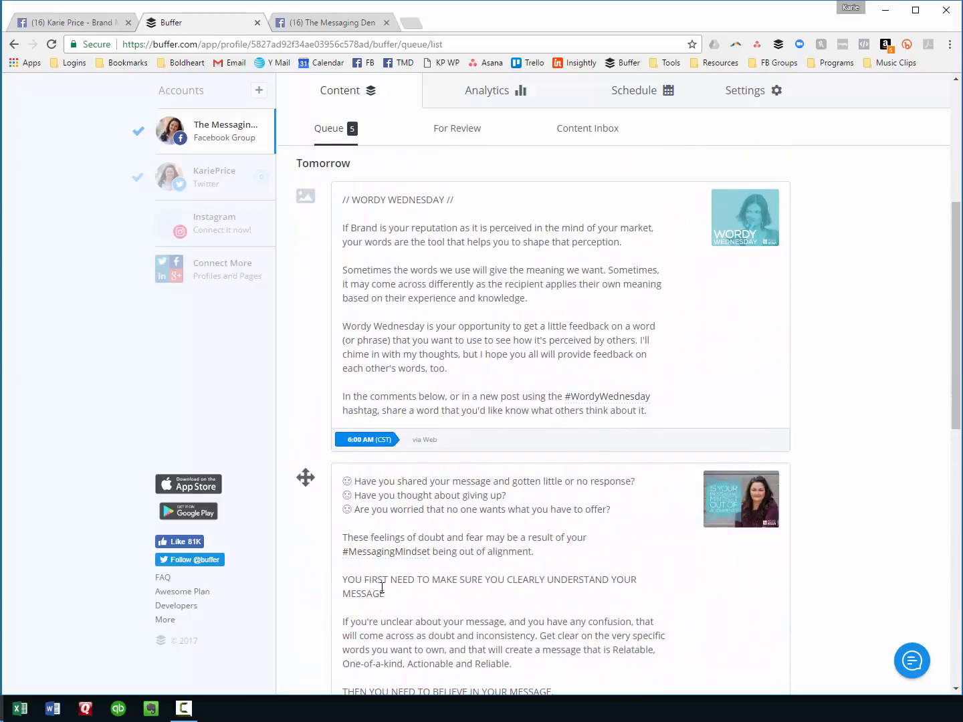
scroll(381, 582, "up", 5)
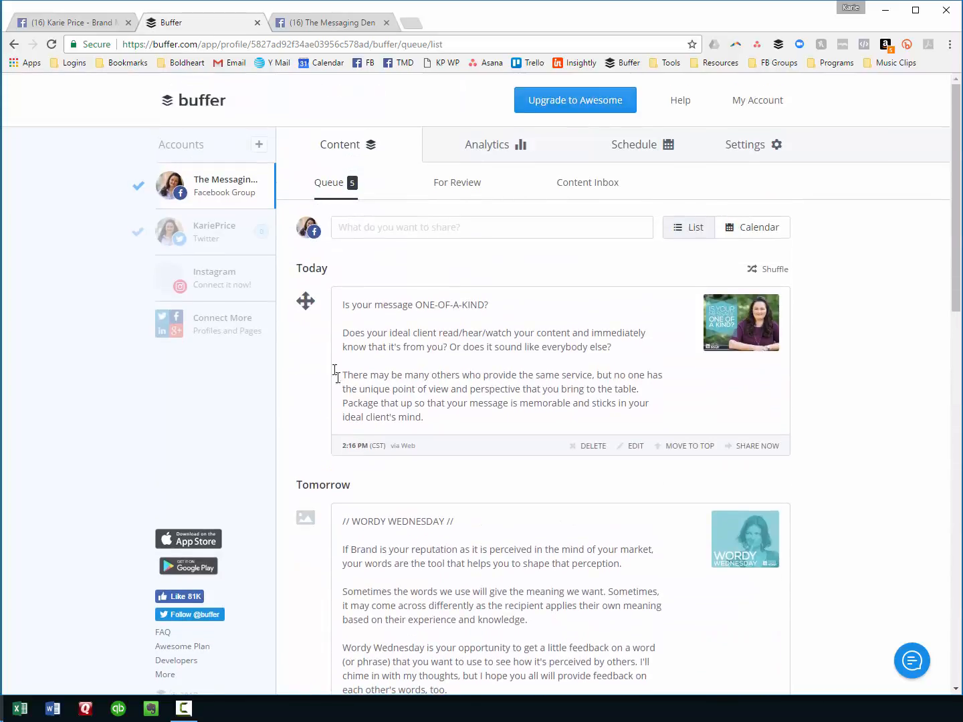
left_click_drag(306, 309, 309, 391)
Review the order and posting times of the queued posts from today through Friday 3rd February
scroll(687, 413, "down", 4)
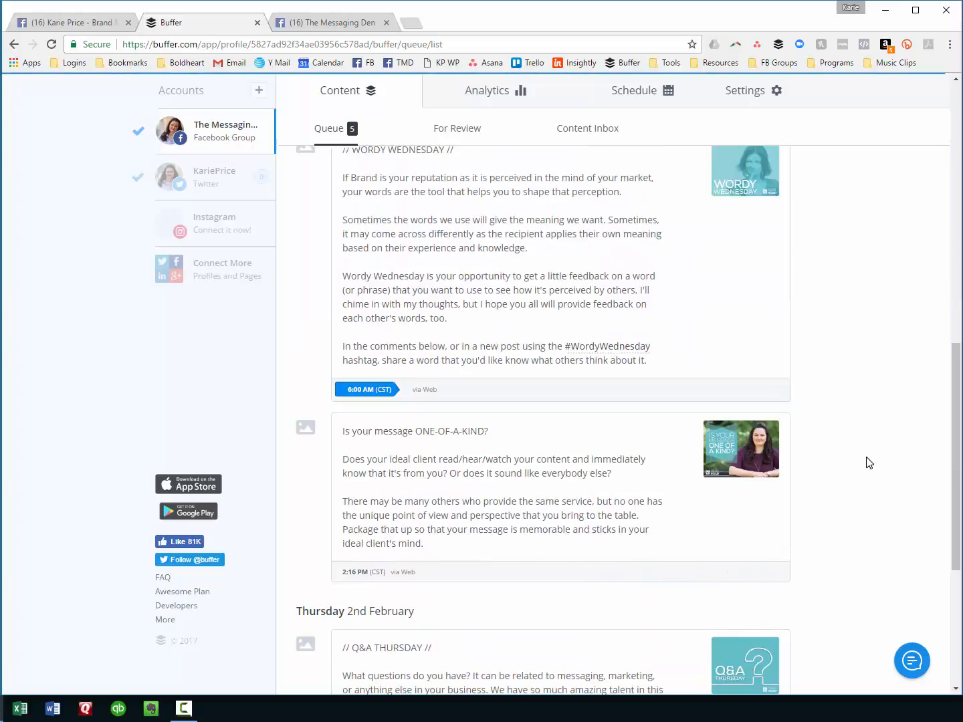
scroll(868, 459, "up", 12)
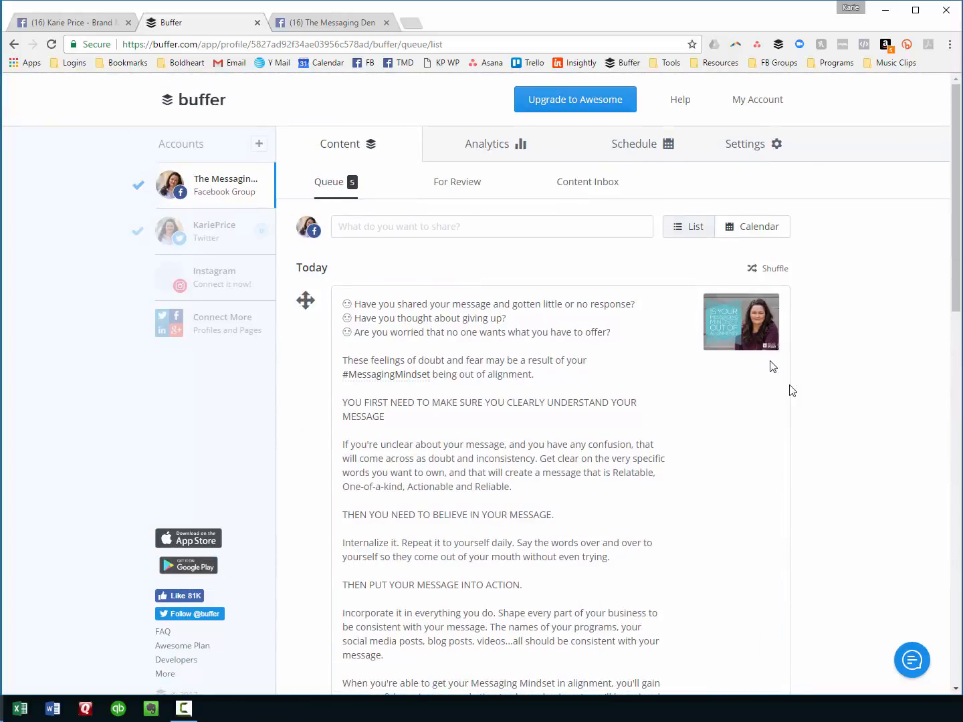
scroll(855, 440, "down", 1)
scroll(860, 441, "down", 10)
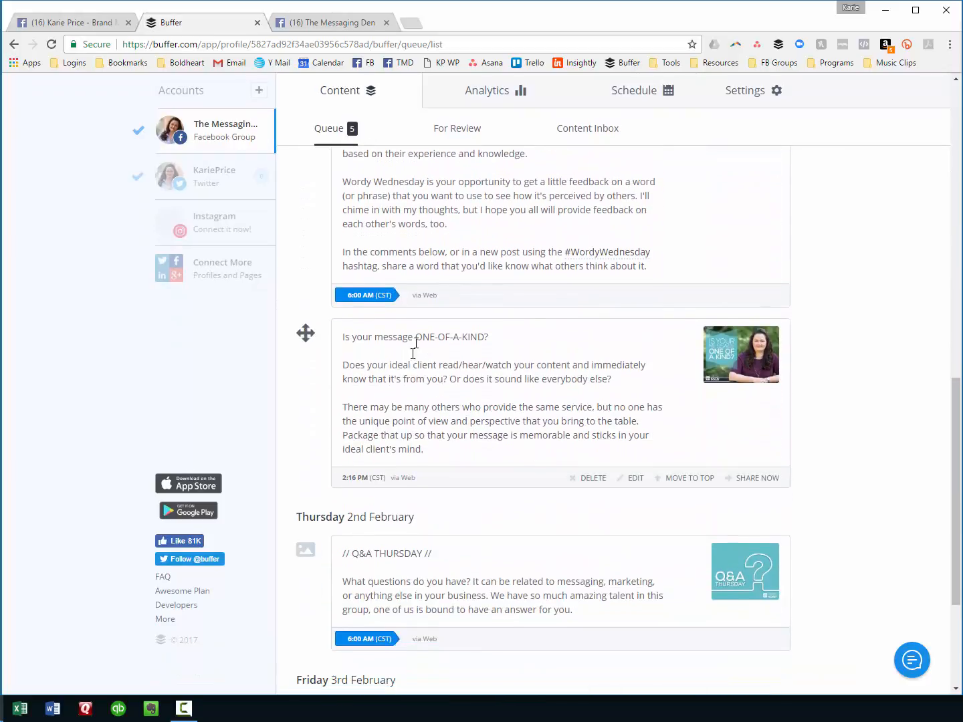
mouse_move(388, 488)
scroll(870, 450, "up", 2)
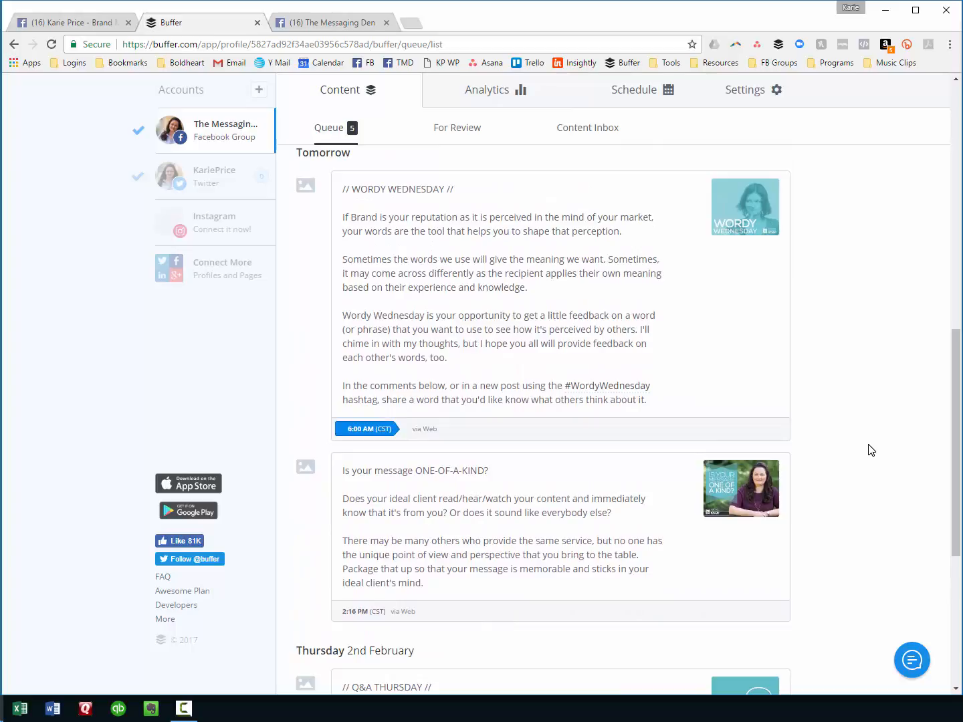
scroll(871, 450, "down", 5)
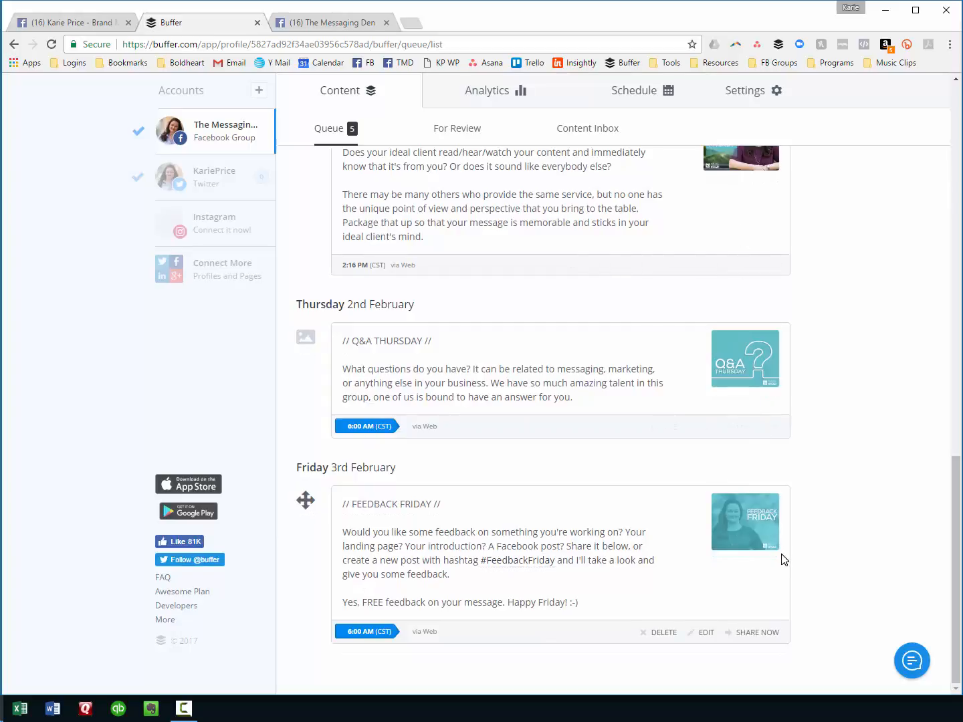
mouse_move(769, 552)
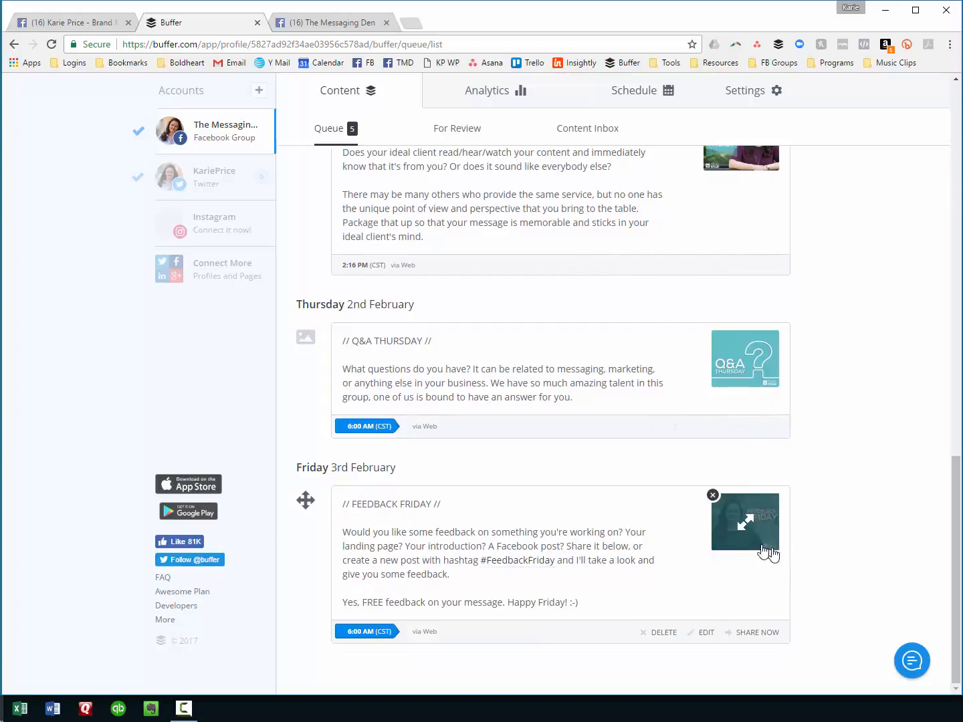
Find the "WHAT DO YOU WANT TO ACHIEVE WITH YOUR MESSAGING THIS WEEK?" post in the analytics of past posts and start re-buffering it
left_click(494, 98)
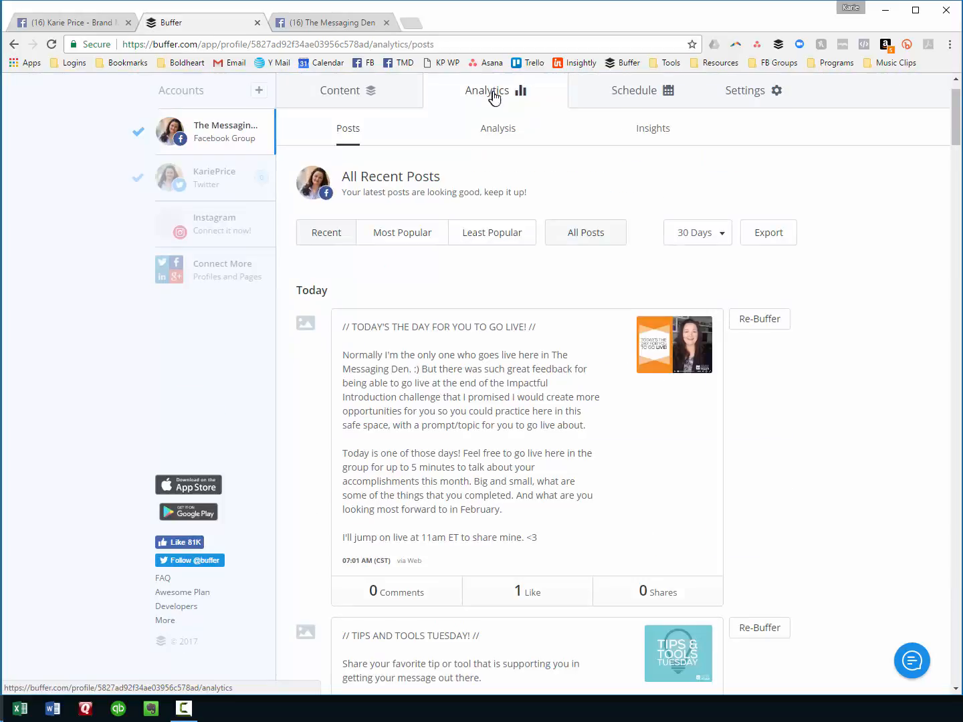
scroll(823, 441, "down", 15)
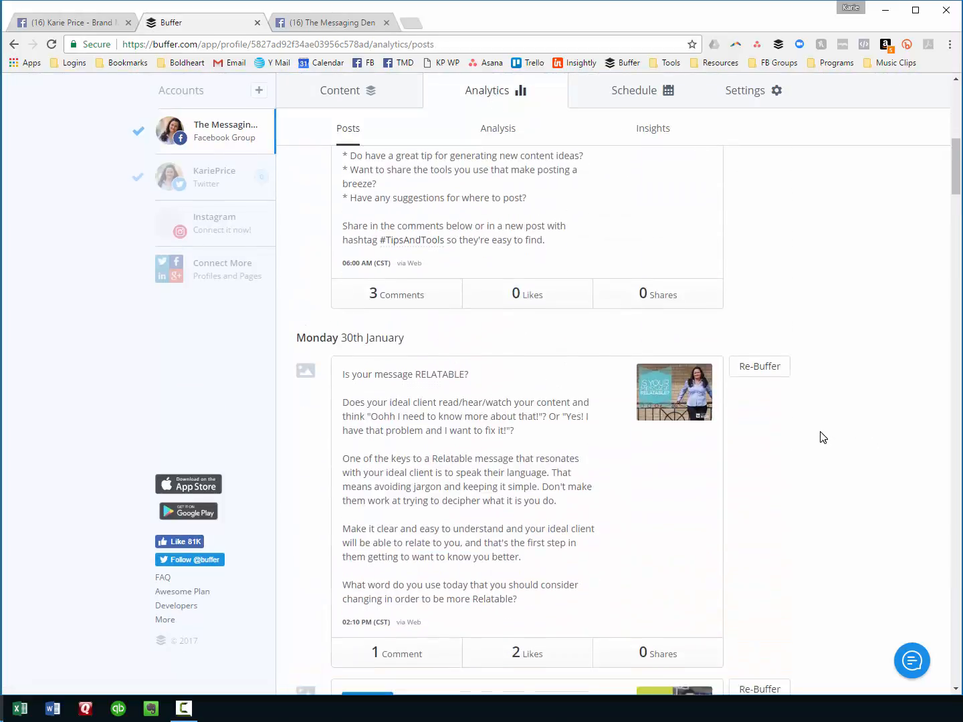
scroll(822, 437, "down", 4)
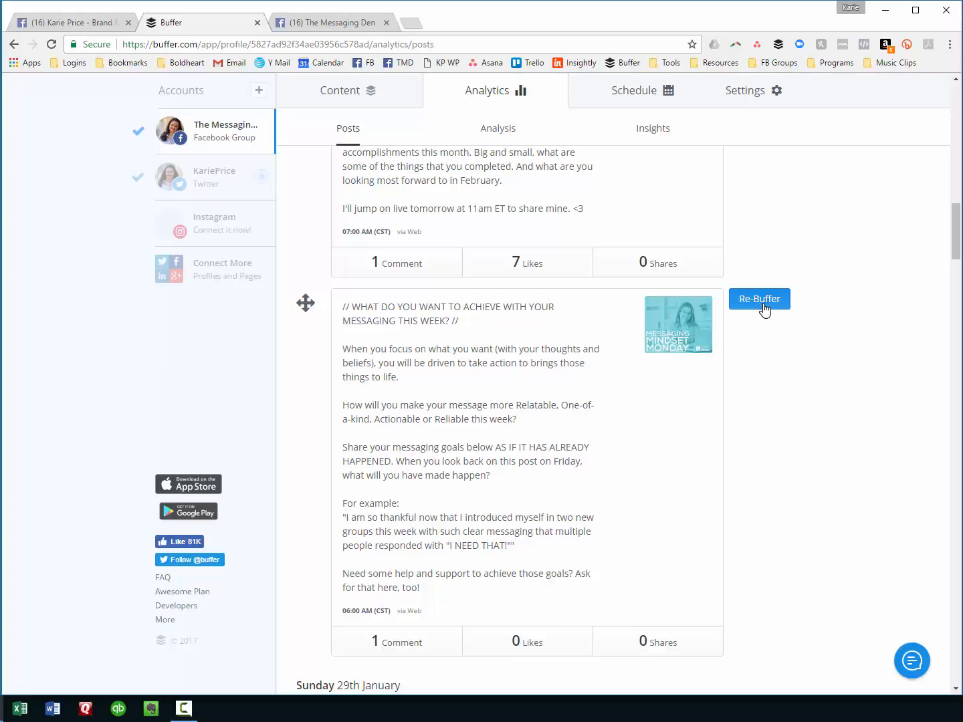
scroll(595, 352, "down", 1)
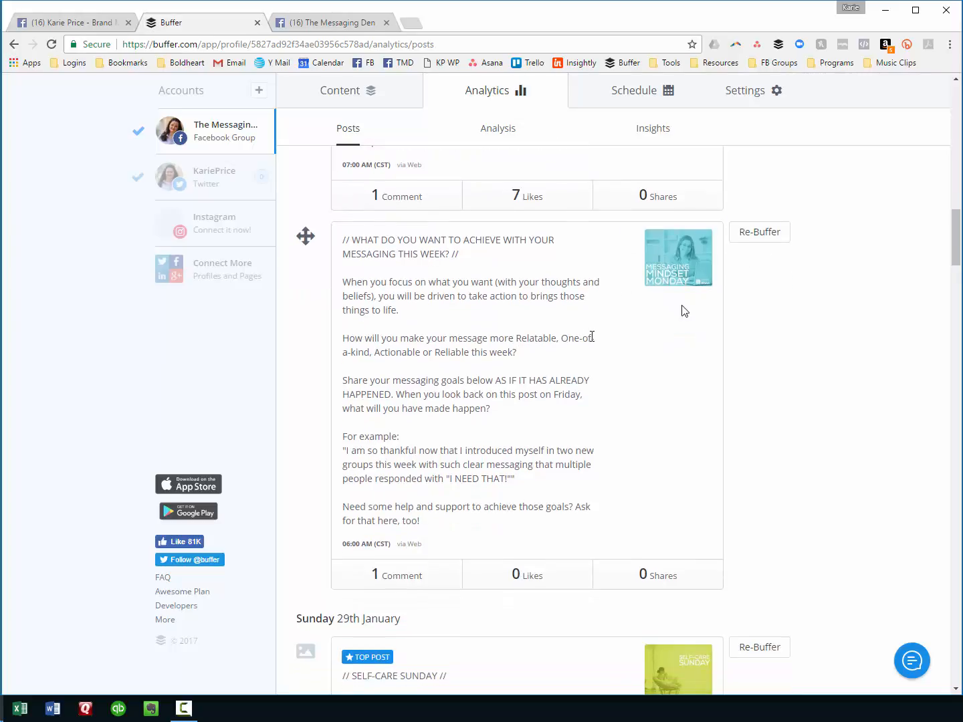
left_click(752, 234)
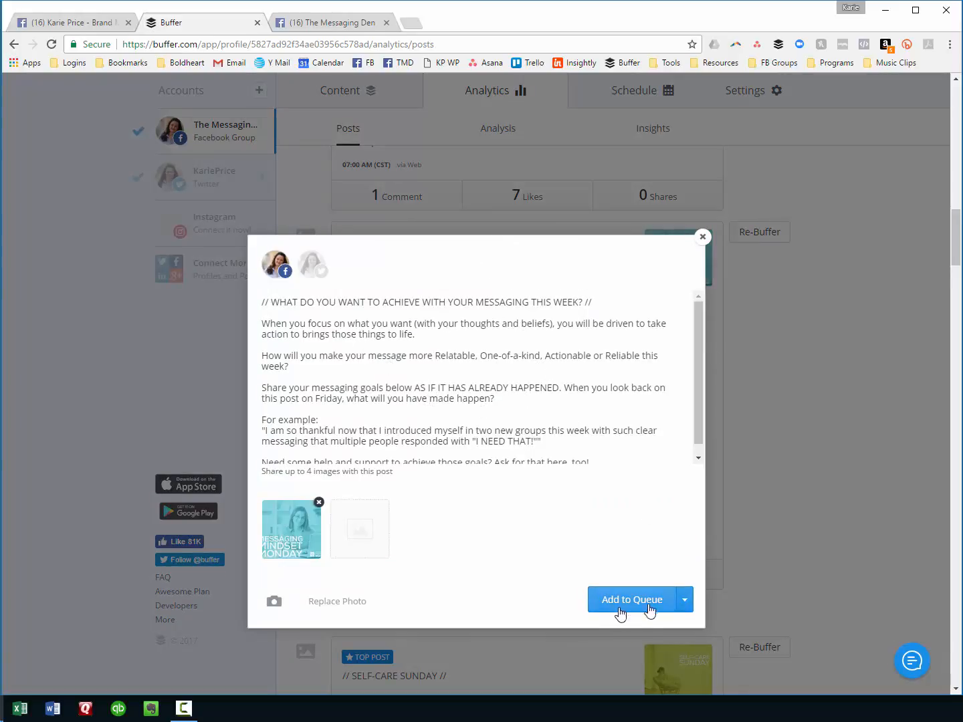
Choose custom scheduling for the re-buffered post and set its date to February 6, 2017
left_click(685, 605)
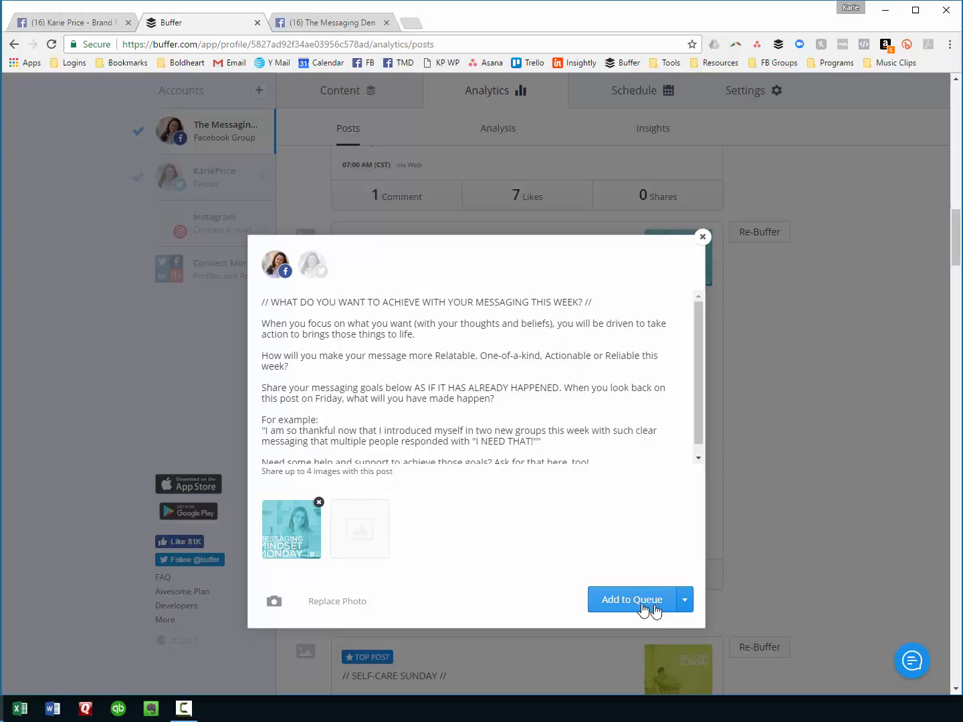
left_click(686, 601)
left_click(662, 577)
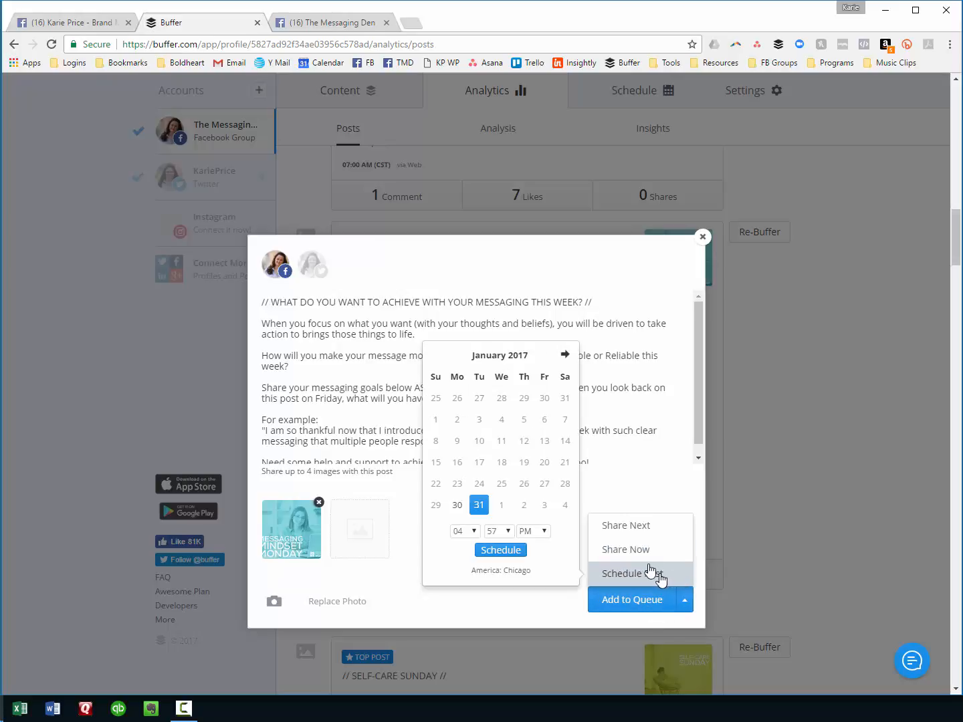
left_click(563, 357)
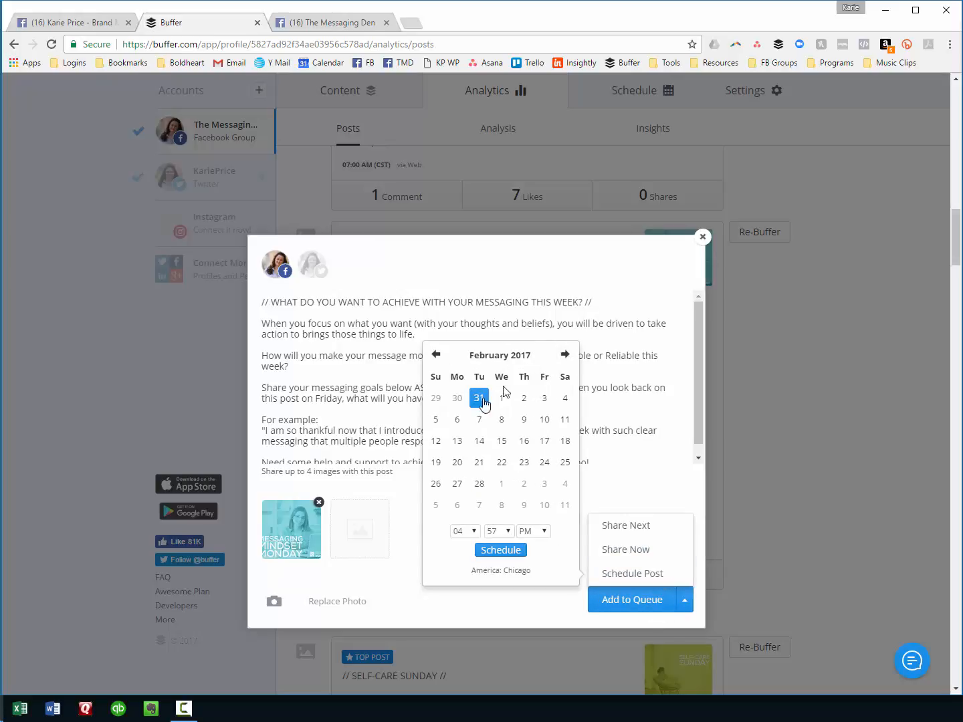
left_click(457, 400)
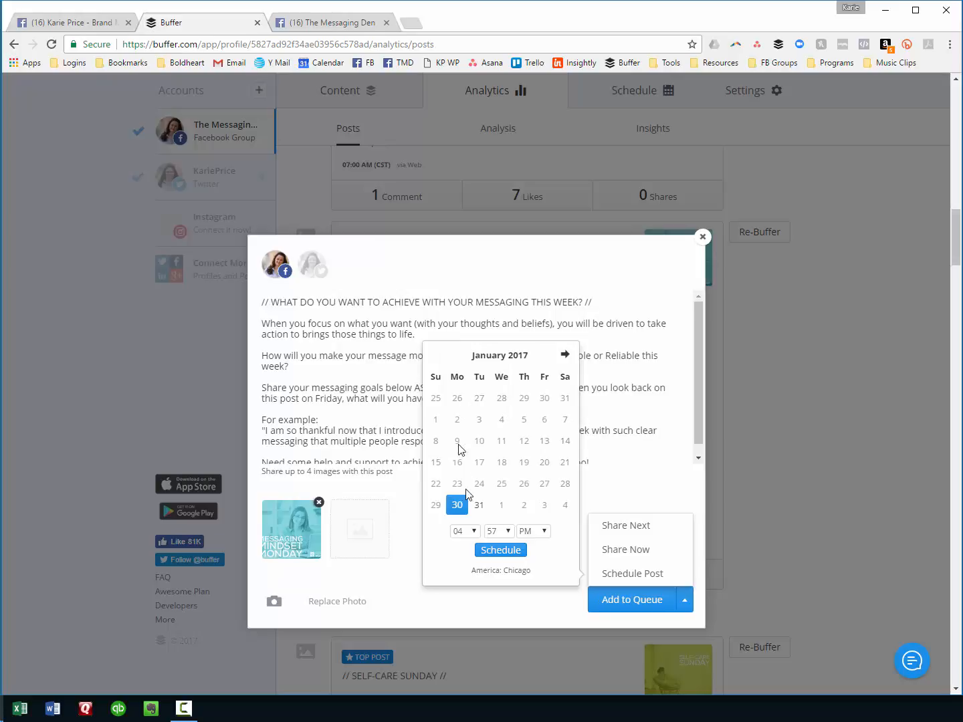
left_click(563, 354)
left_click(457, 420)
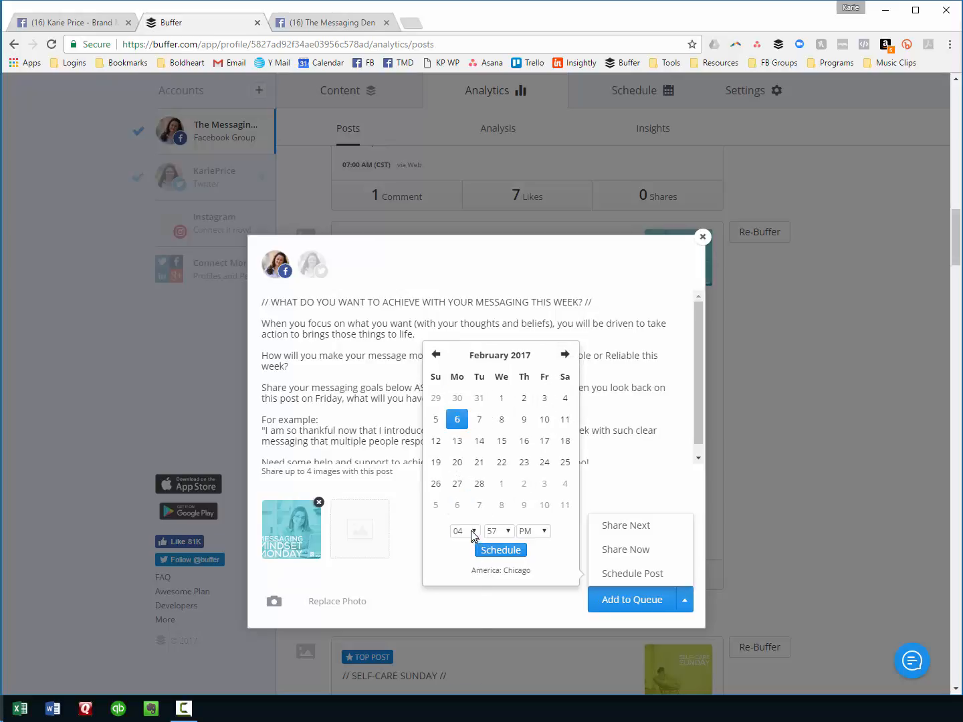
Set the re-buffered post's time to 06:00 AM and schedule it
left_click(462, 530)
left_click(464, 604)
left_click(498, 531)
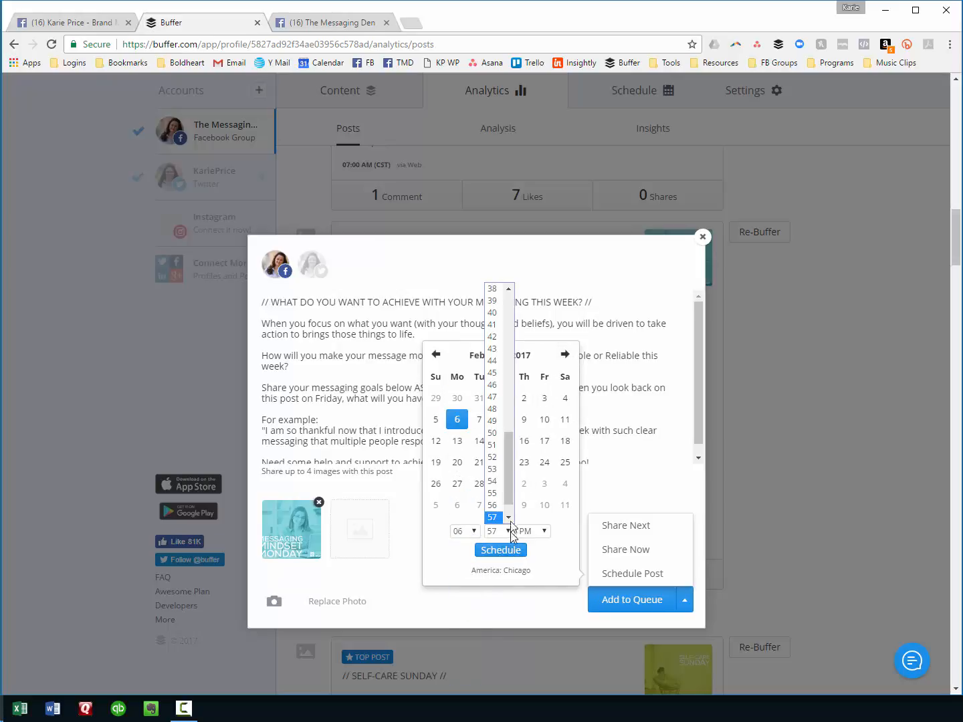
scroll(499, 401, "up", 10)
left_click(502, 293)
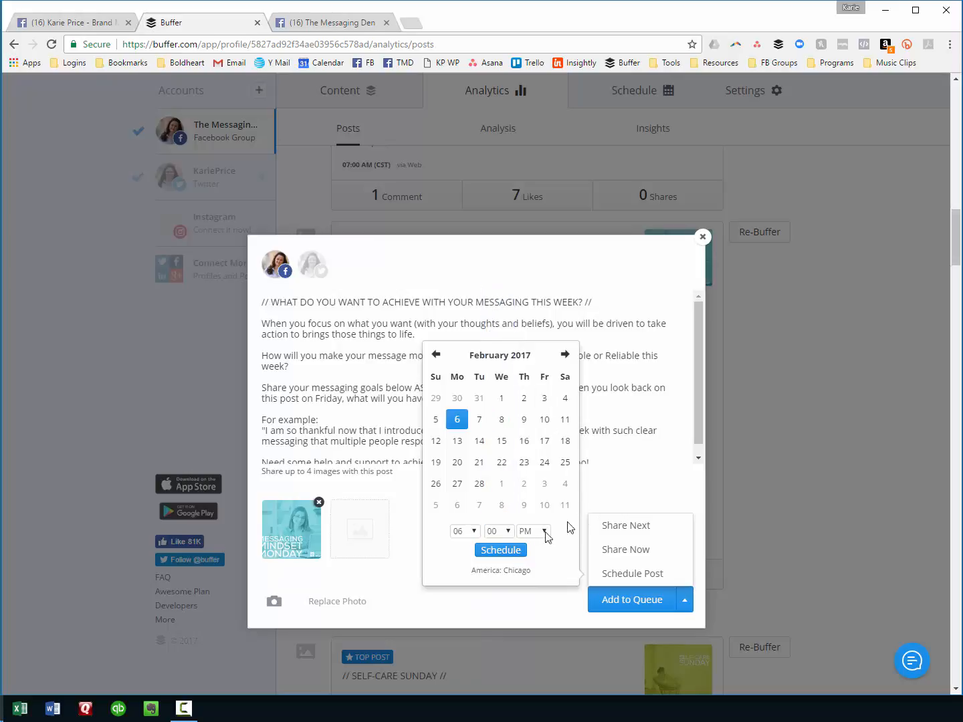
left_click(538, 530)
left_click(532, 542)
left_click(494, 554)
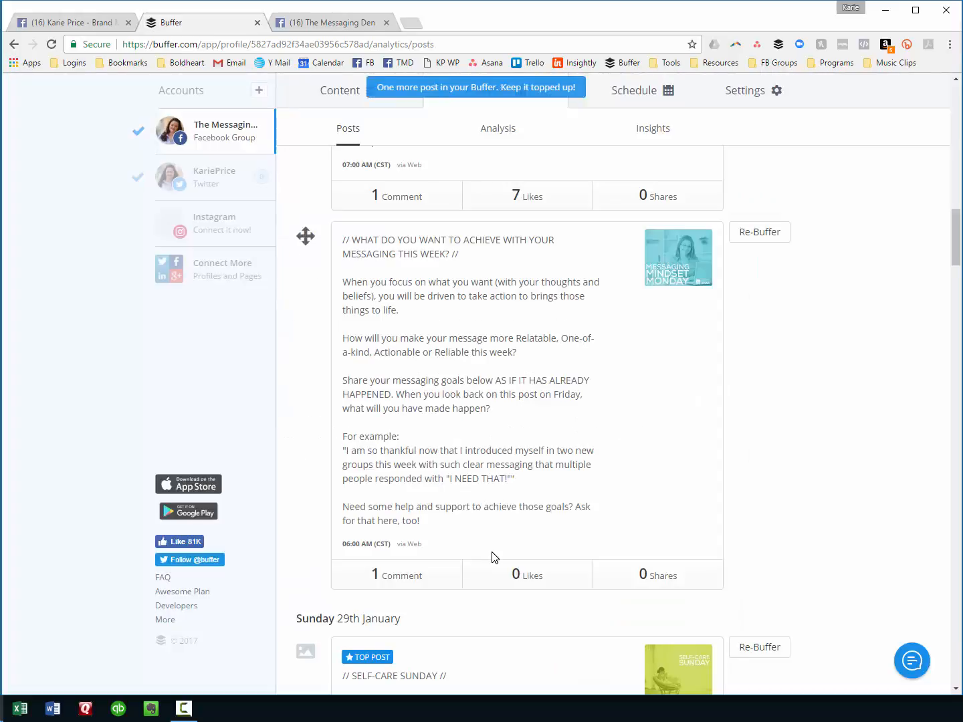
Check the re-buffered post's entry under Monday 6th February in the content queue
left_click(349, 91)
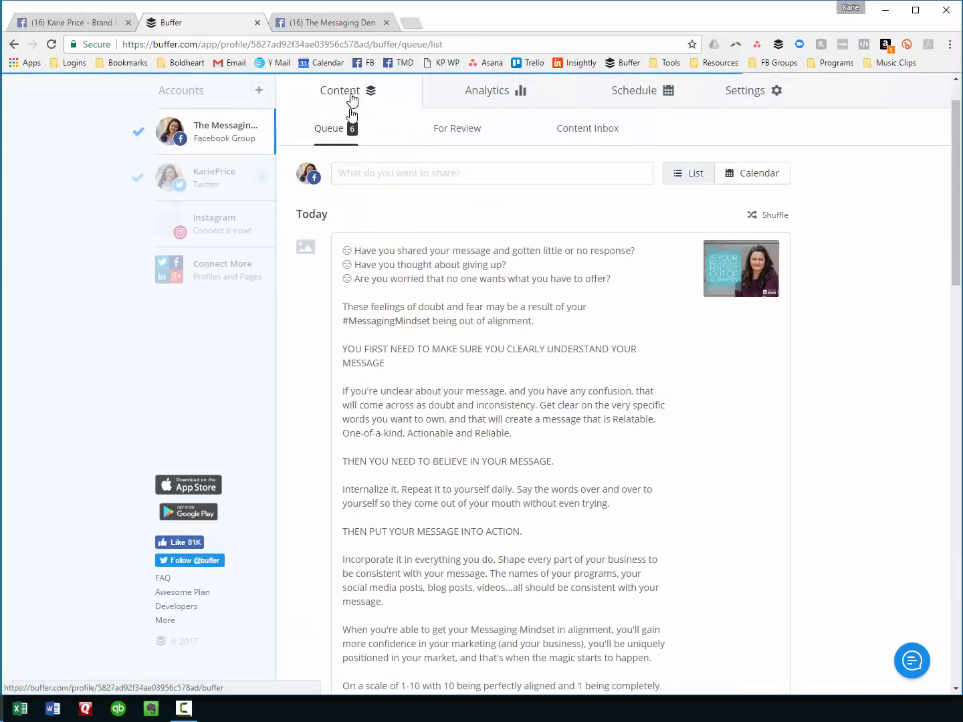
scroll(612, 408, "down", 7)
scroll(612, 408, "down", 12)
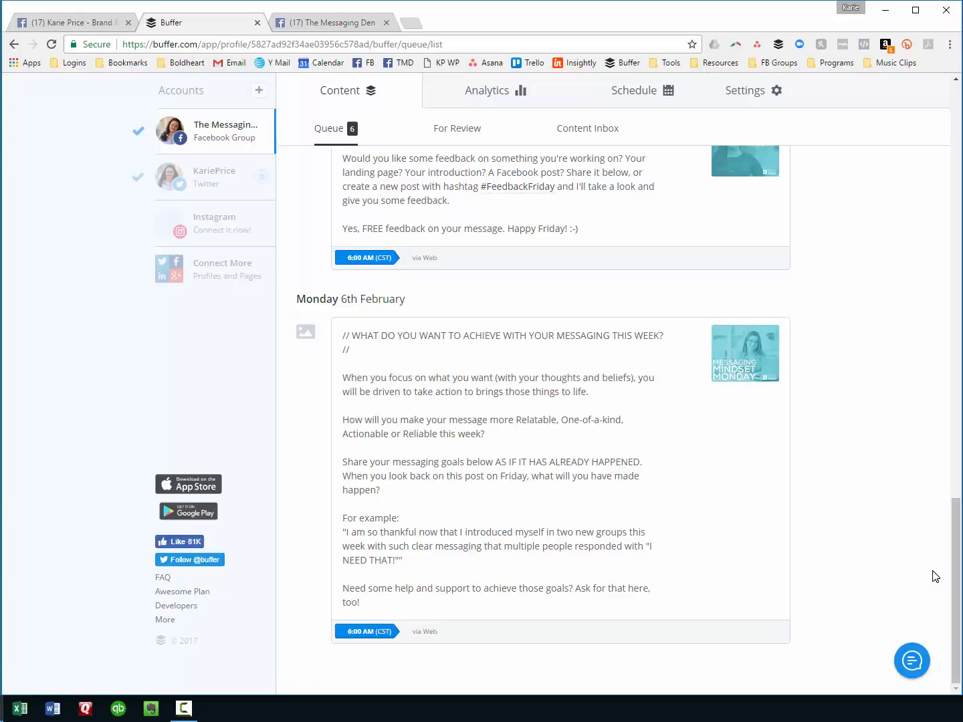
Open the page for connecting more social network profiles, pages and groups
scroll(909, 595, "up", 15)
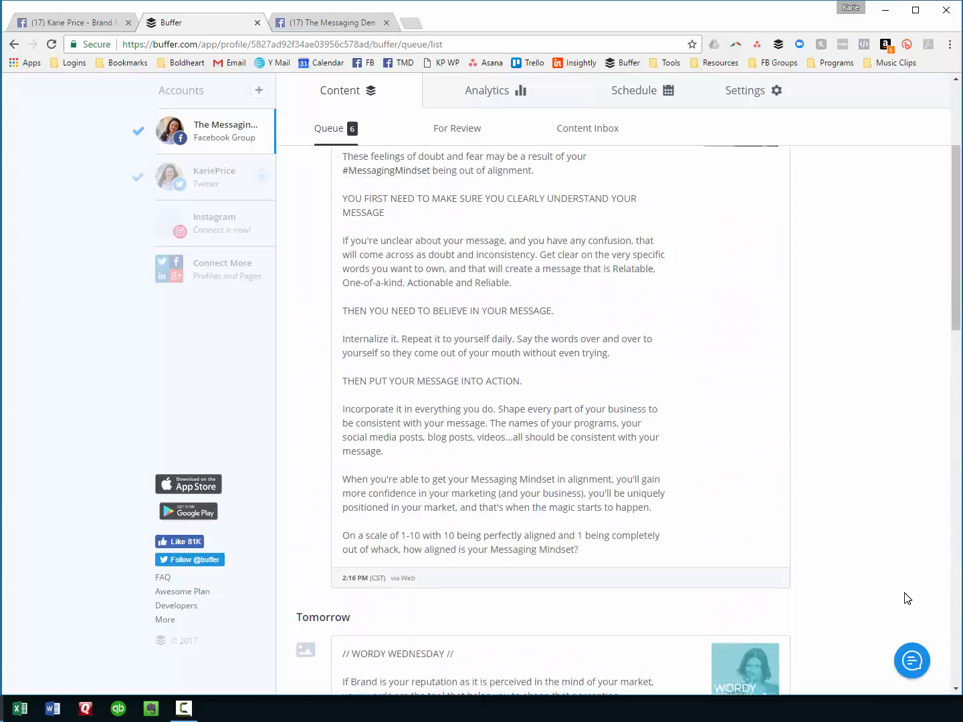
scroll(907, 598, "up", 3)
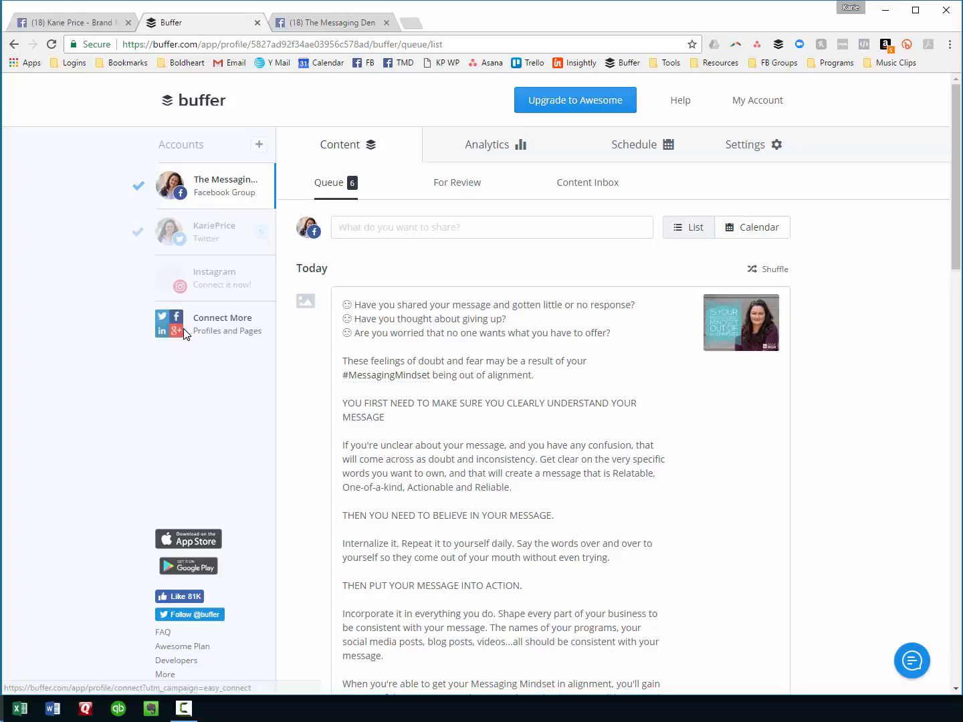
left_click(201, 324)
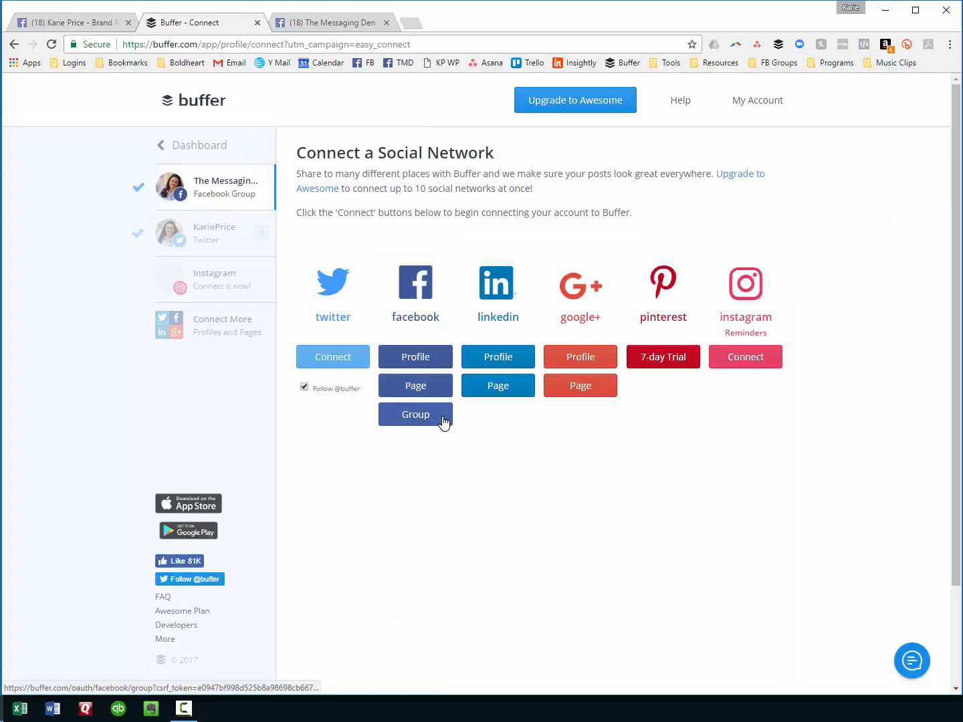